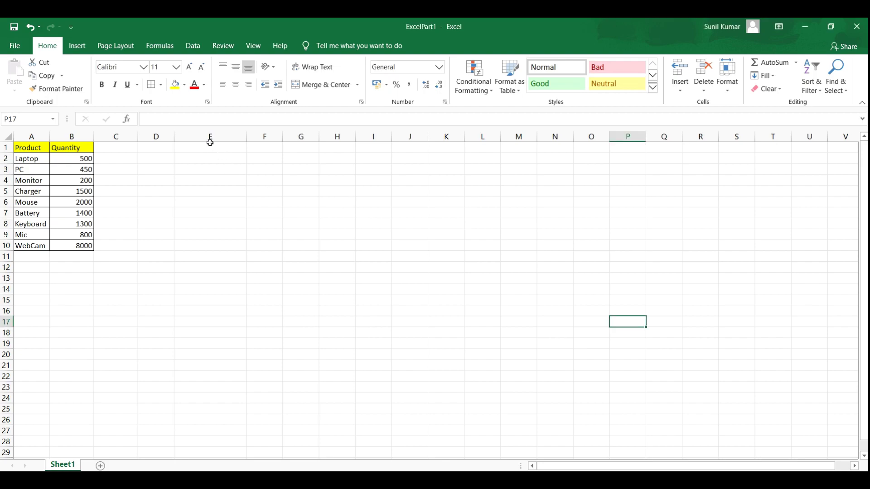
Enter the heading 'Static /Fixed Method' in cell E1.
click(205, 147)
text(S)
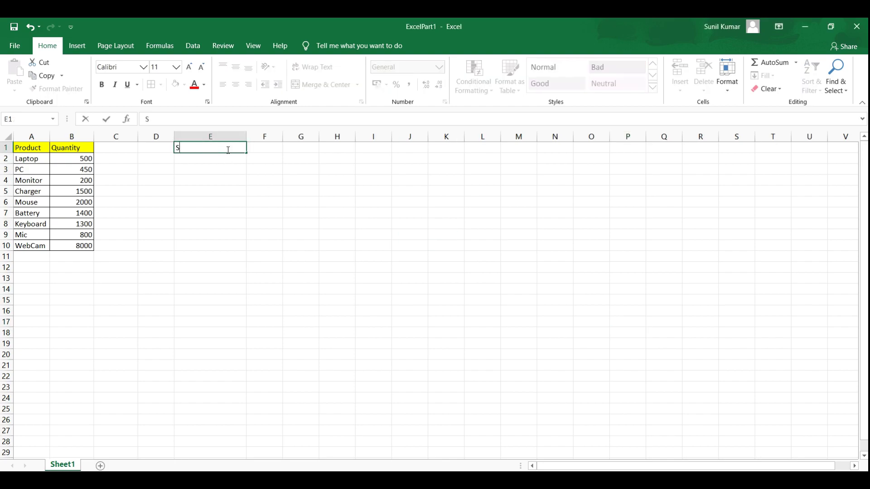
text(tatic /Fixed Method)
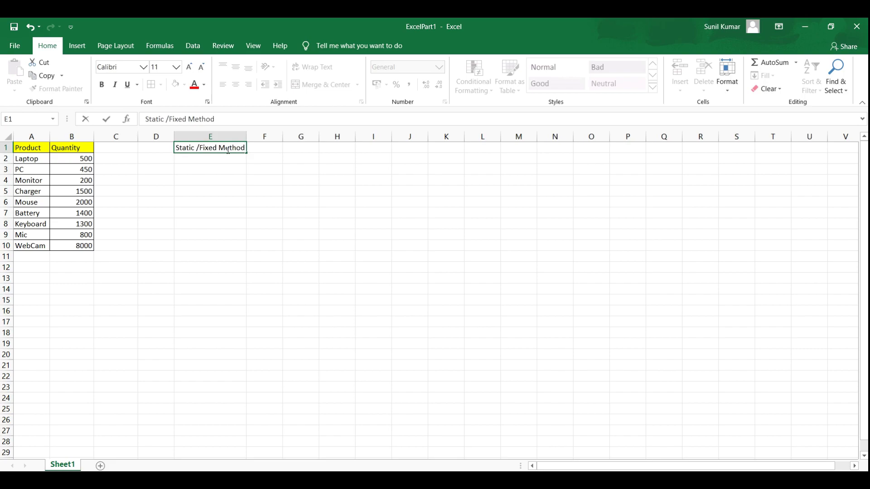
click(220, 225)
Copy the Product/Quantity table A1:B10 and paste it transposed at E3 using Paste Special.
click(188, 202)
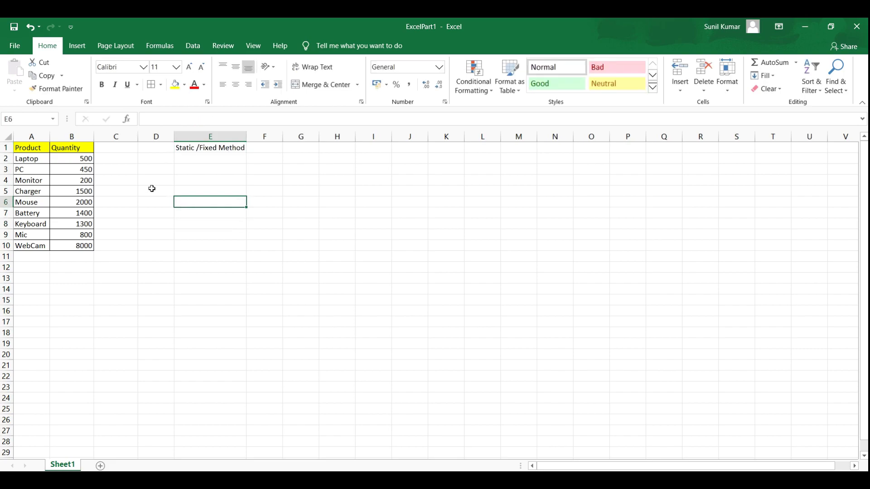
click(146, 188)
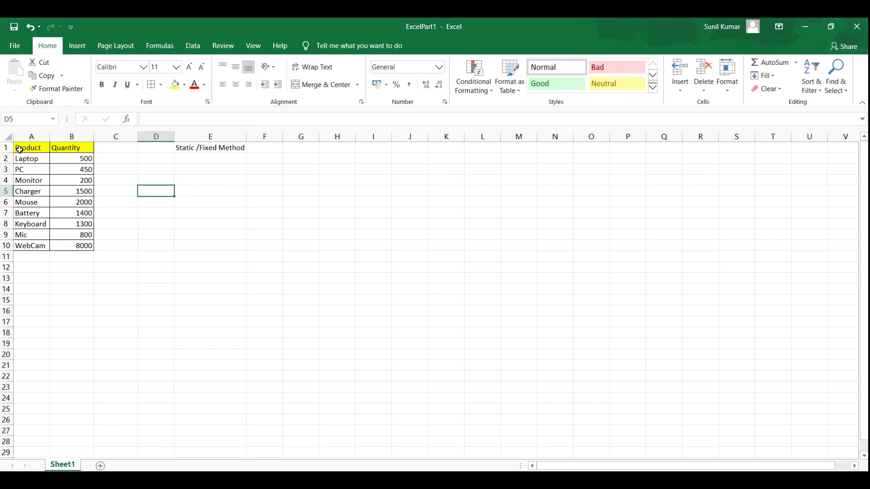
drag(20, 150, 83, 247)
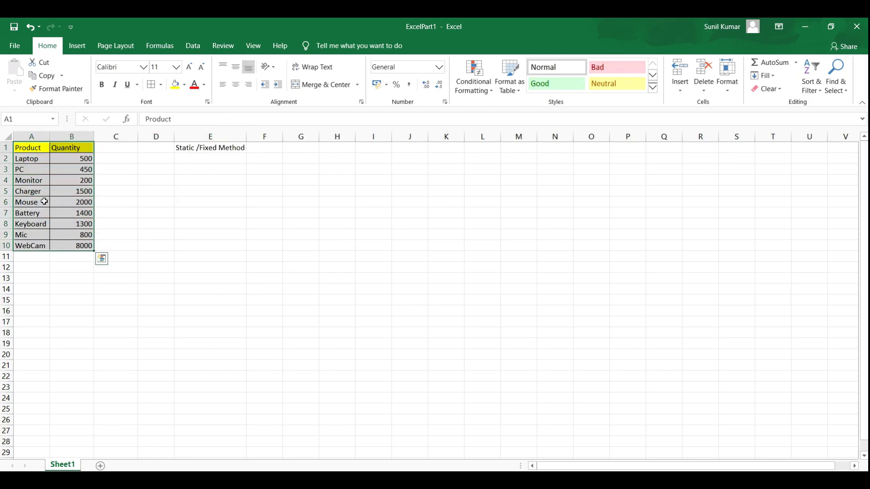
right_click(53, 160)
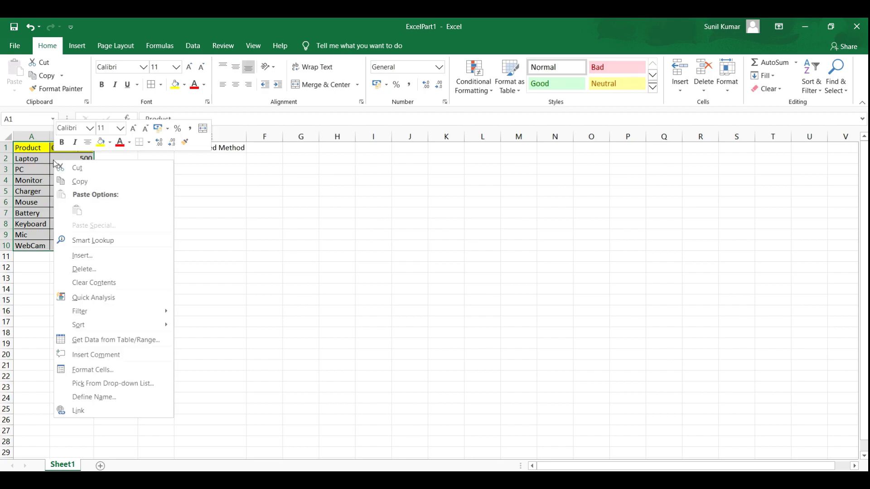
click(76, 182)
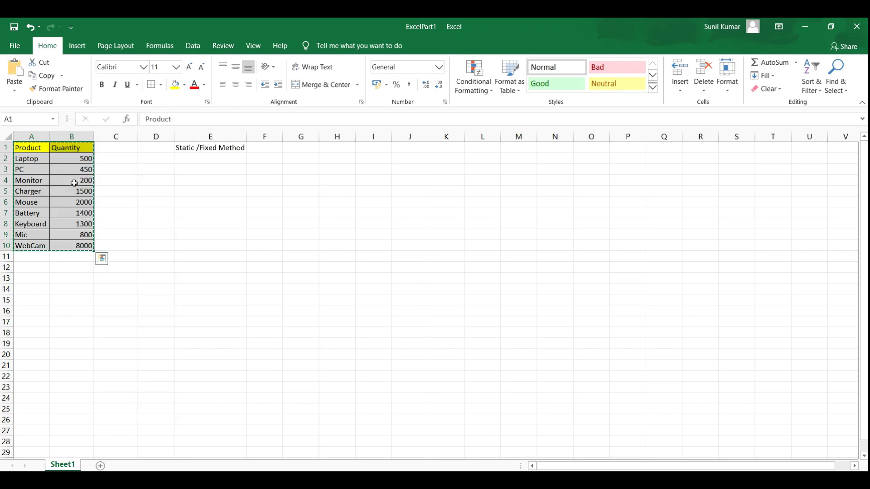
click(194, 169)
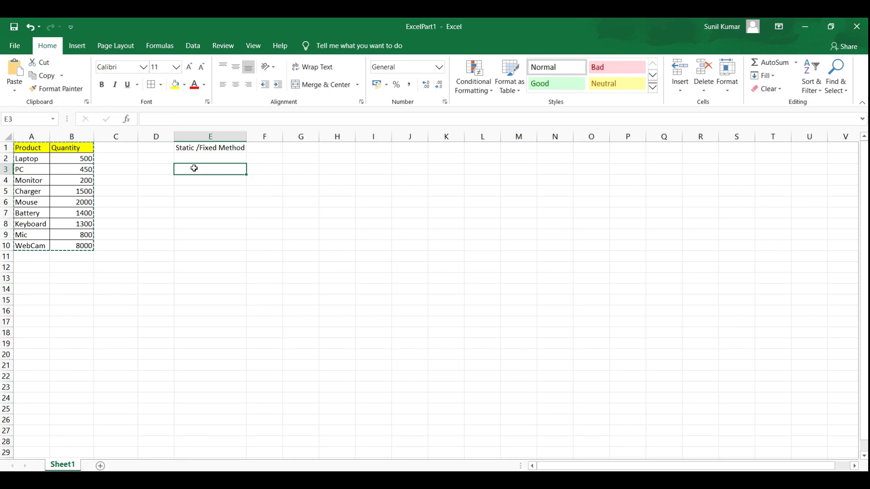
right_click(194, 168)
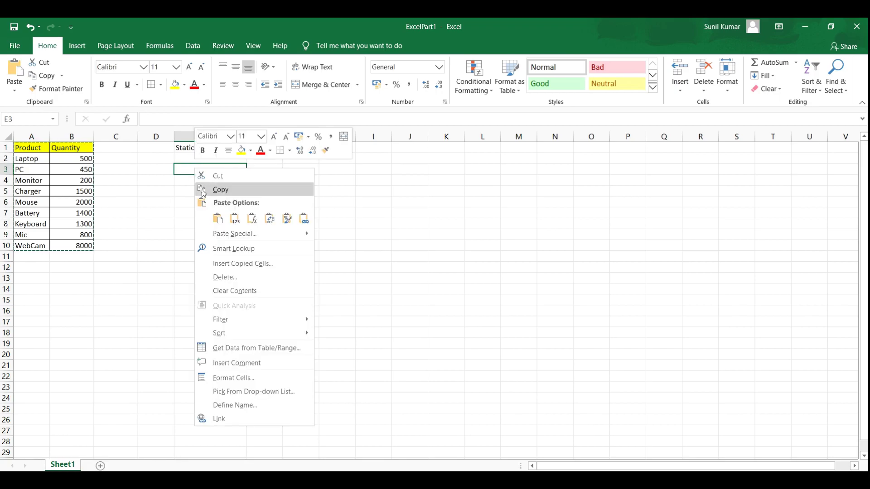
click(214, 234)
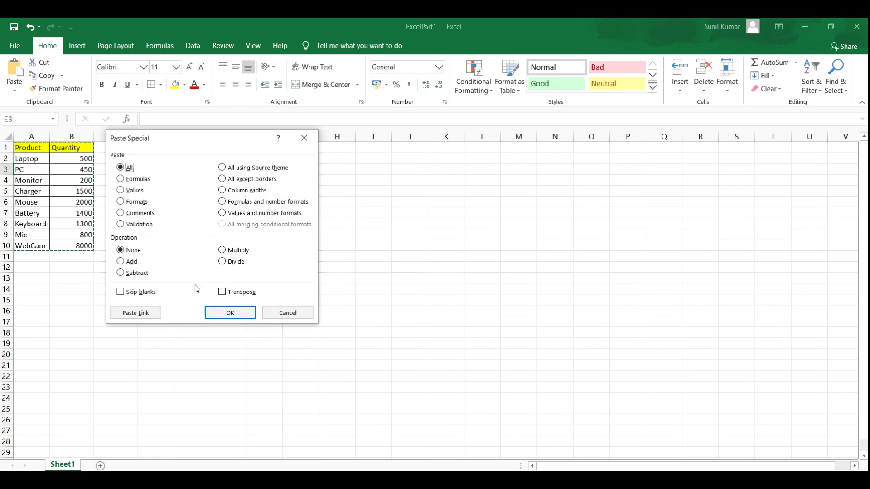
click(222, 293)
click(219, 314)
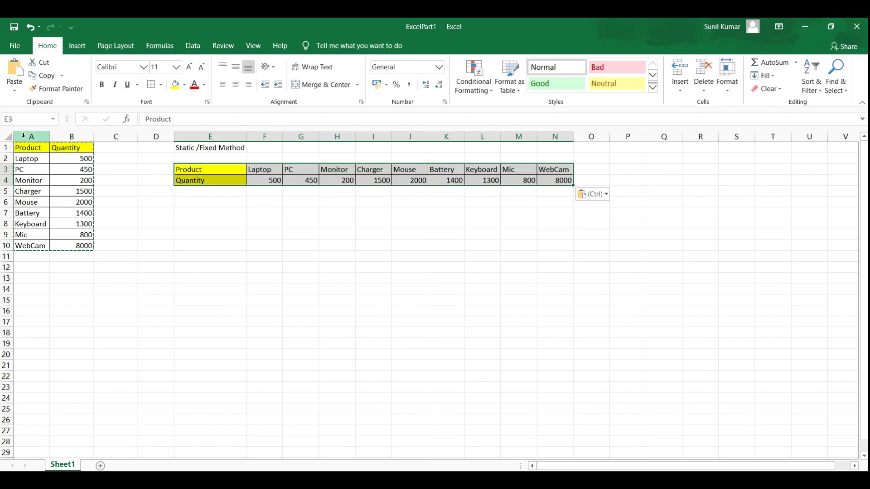
Cancel the earlier copy, then copy the horizontal table E3:N4.
click(375, 250)
click(515, 235)
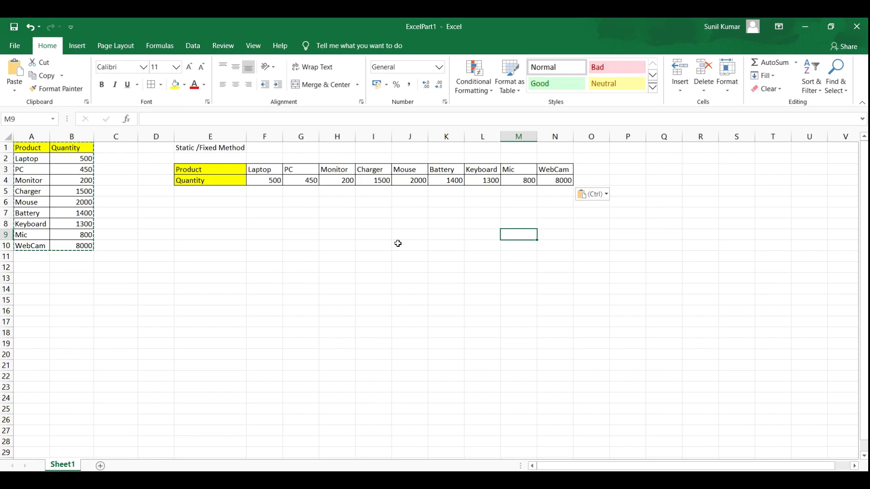
key(Escape)
click(369, 204)
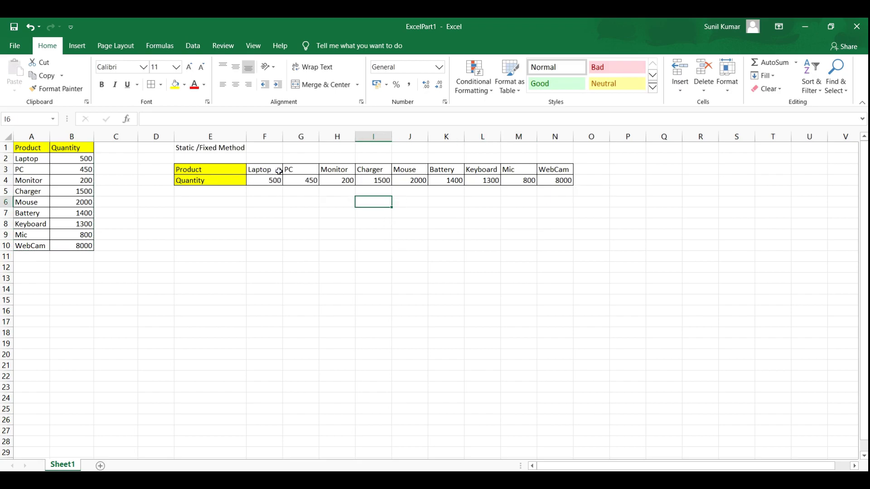
click(226, 224)
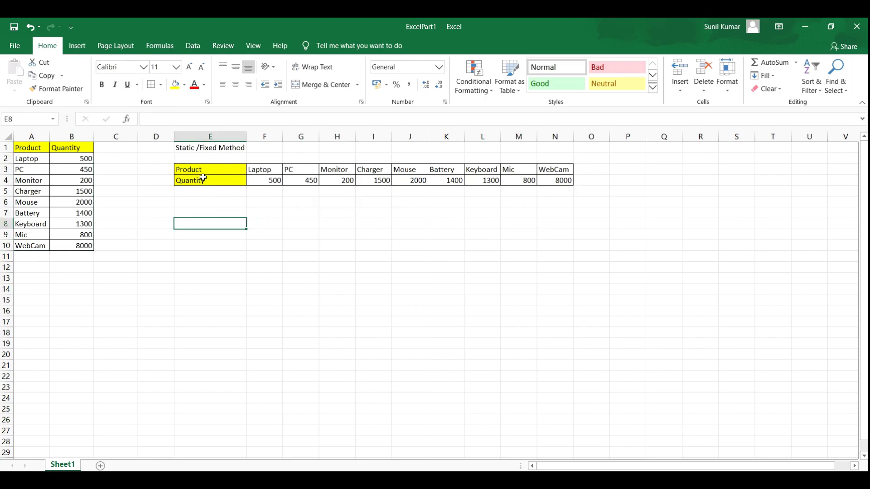
drag(203, 170, 546, 171)
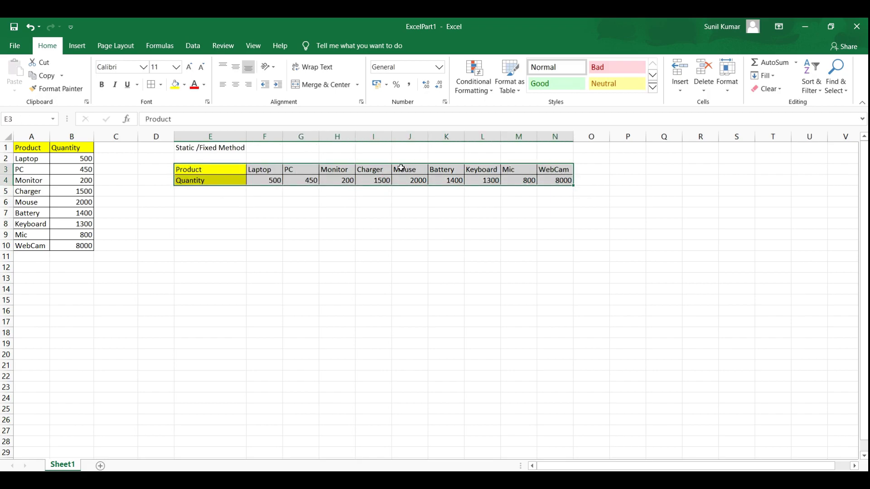
right_click(401, 168)
click(429, 192)
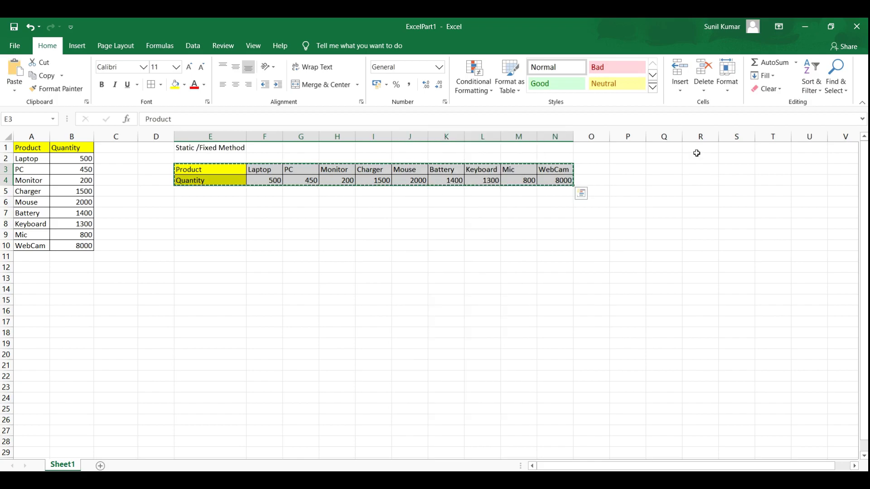
Paste it transposed at P1 to rebuild the vertical table in P1:Q10.
click(628, 149)
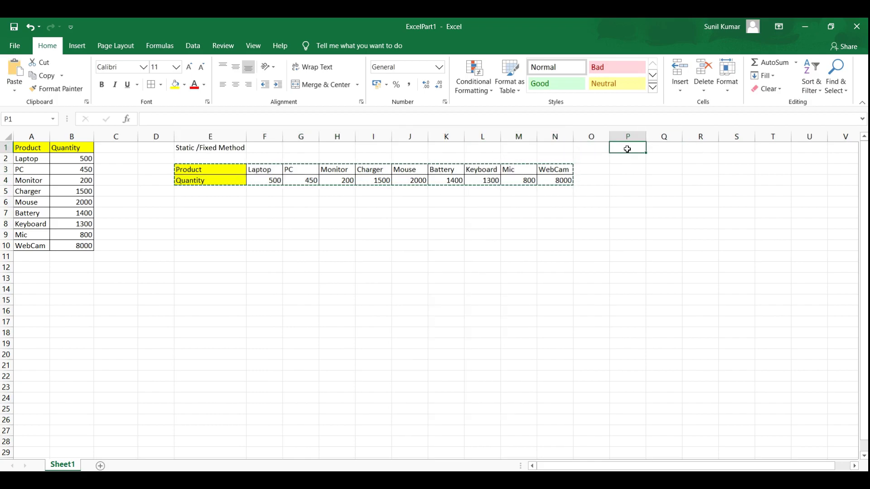
right_click(629, 148)
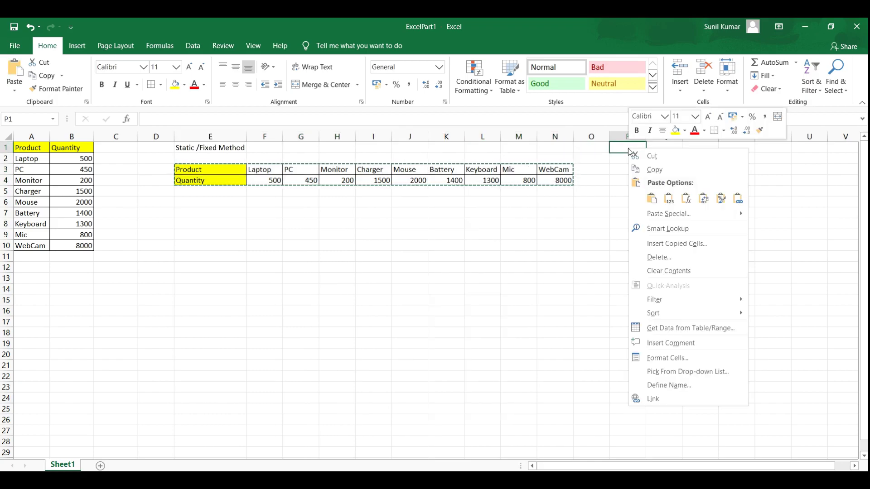
click(659, 222)
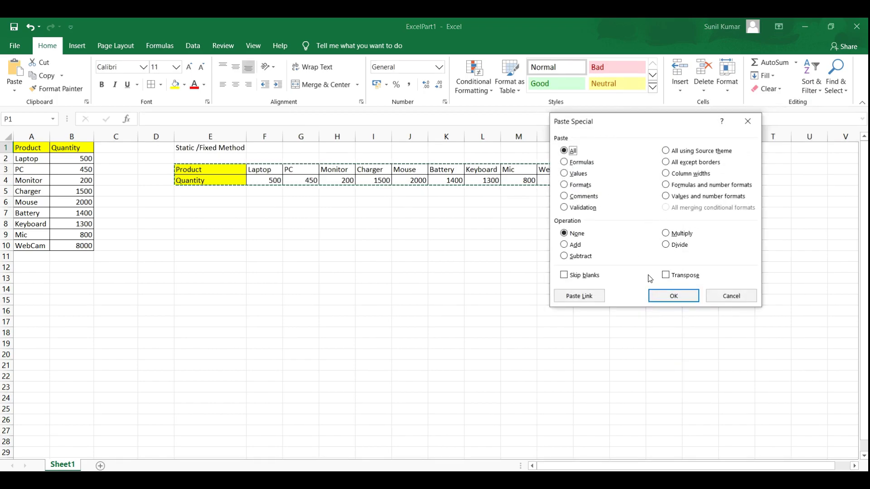
click(665, 276)
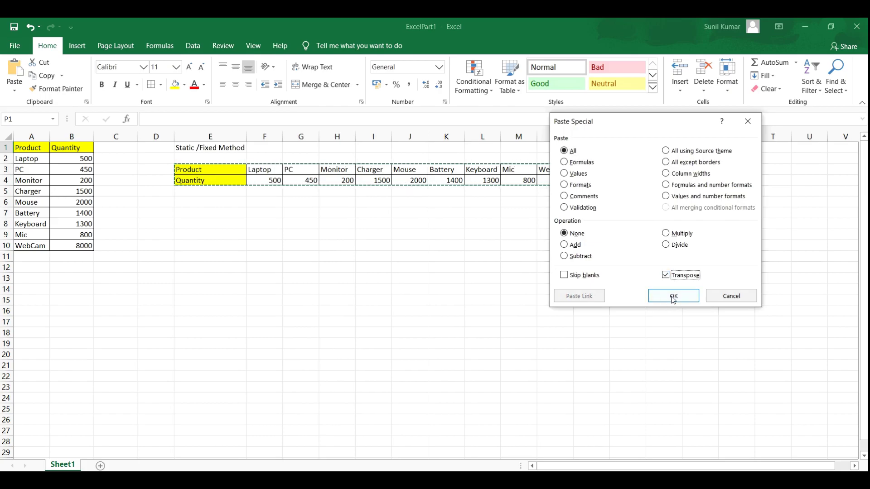
click(671, 295)
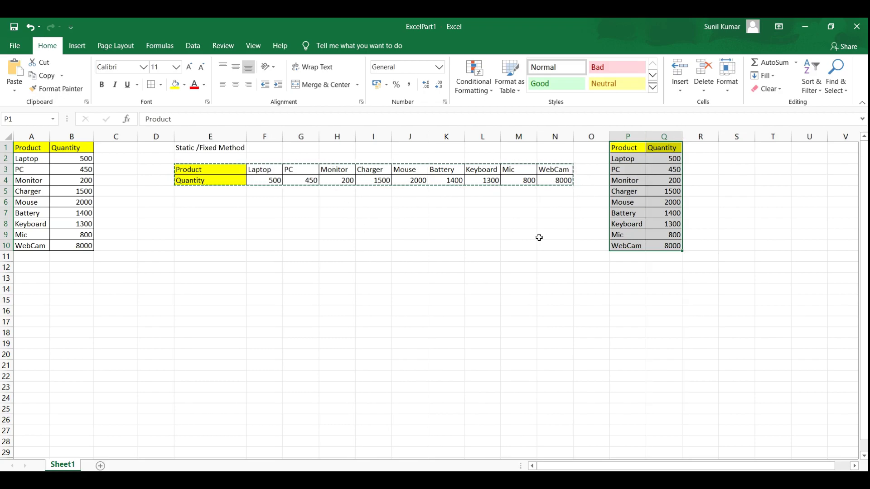
key(Escape)
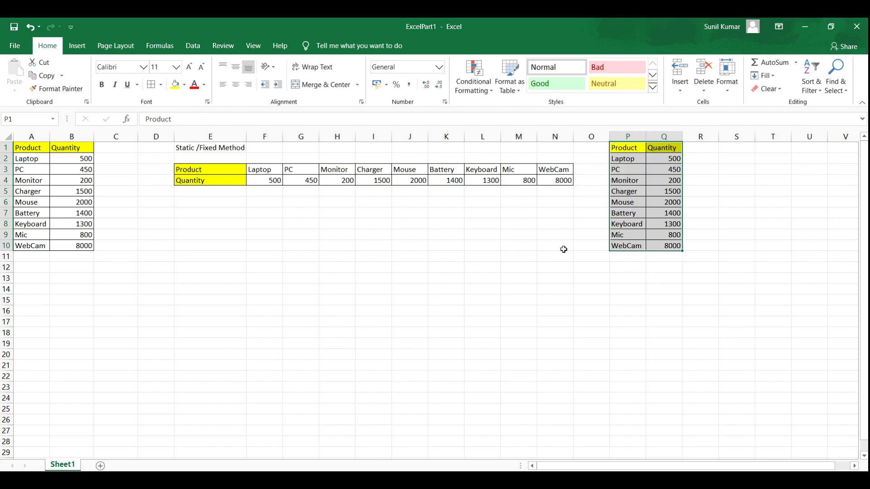
Enter the heading 'Dynamic Method' in cell E8.
click(324, 280)
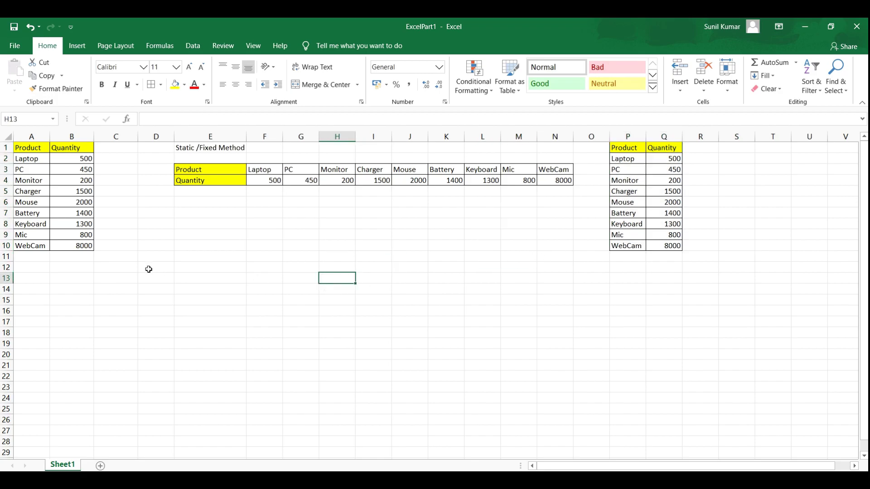
click(148, 268)
click(191, 222)
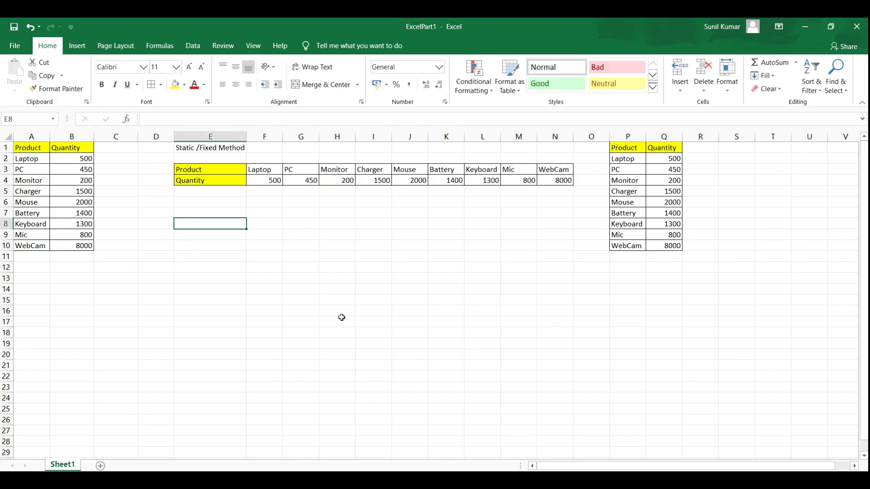
text(Dynam)
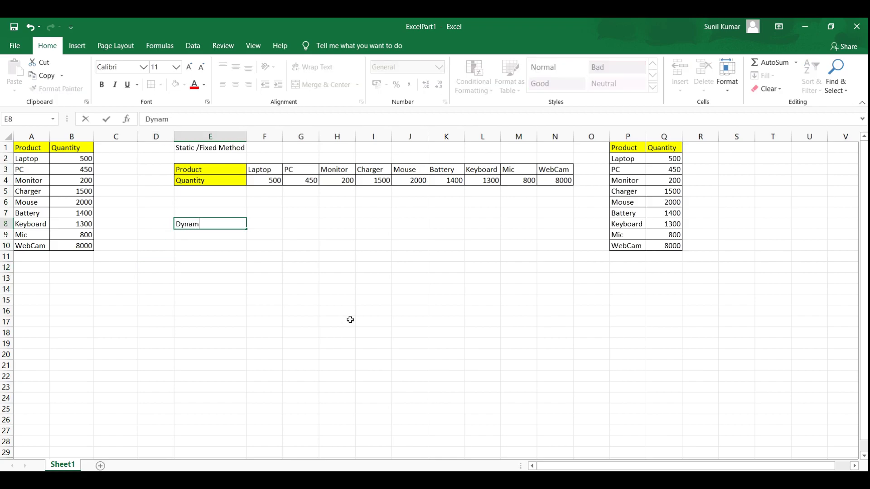
text(ic Method)
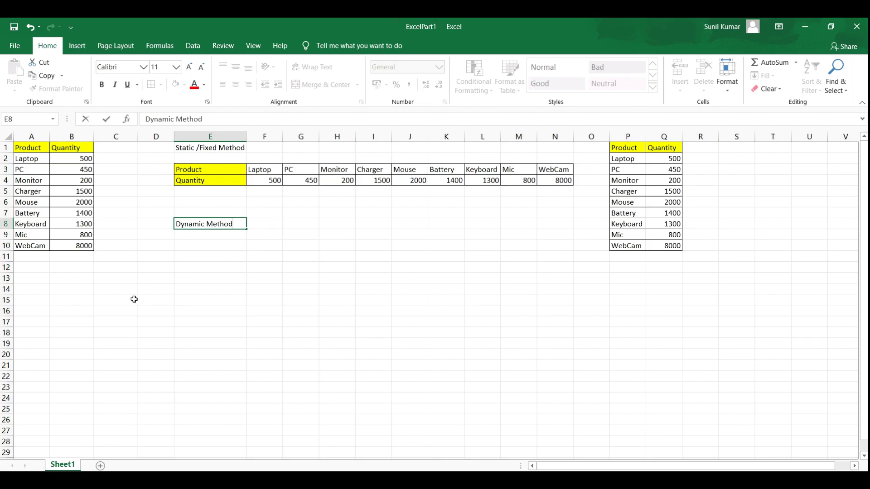
click(245, 290)
Fill E10:K11 with the array formula =TRANSPOSE(A1:B10) using Ctrl+Shift+Enter.
click(216, 223)
click(220, 275)
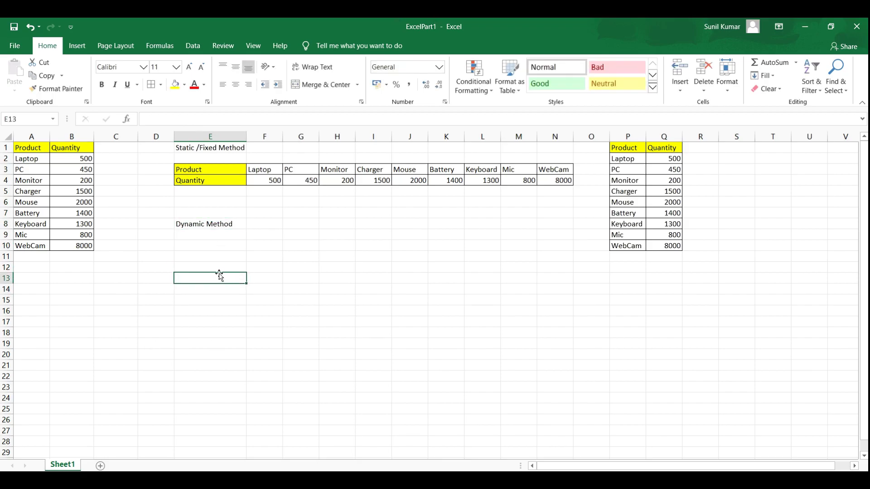
click(135, 266)
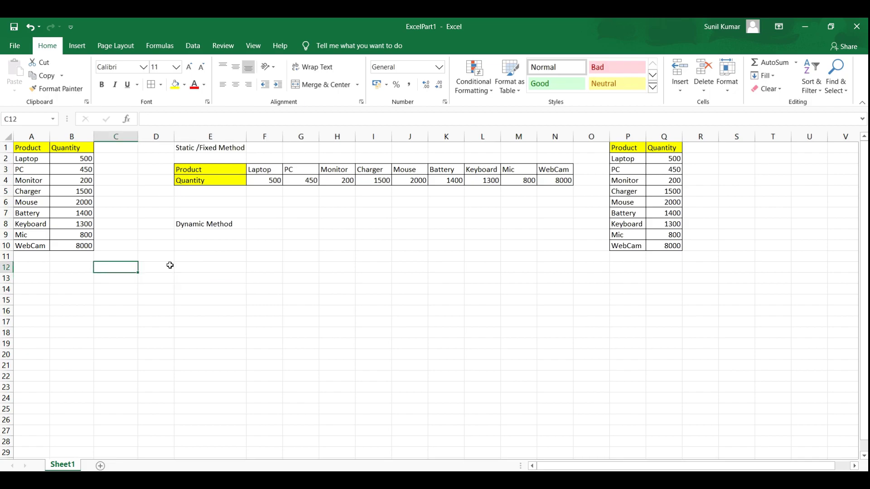
drag(186, 245, 434, 254)
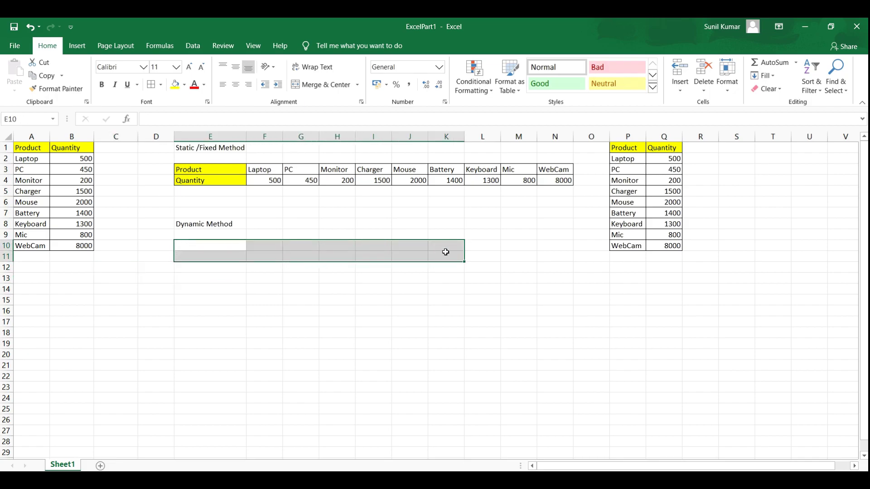
click(154, 121)
text(=)
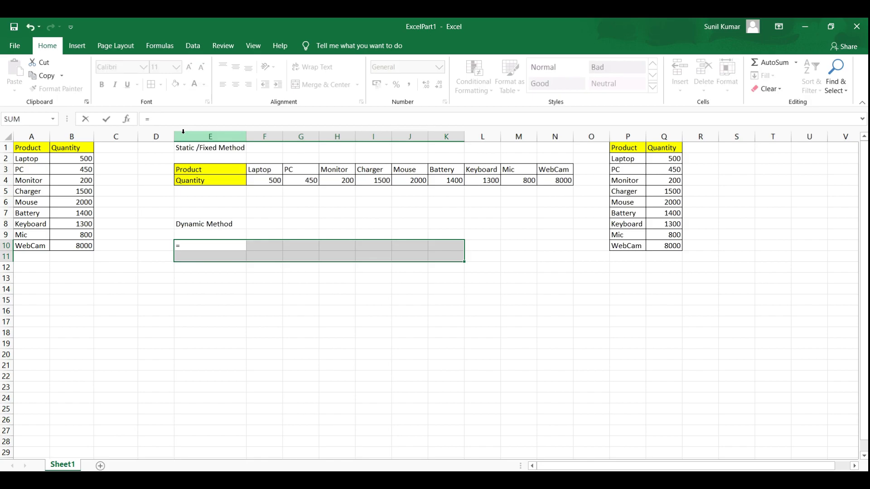
text(tra)
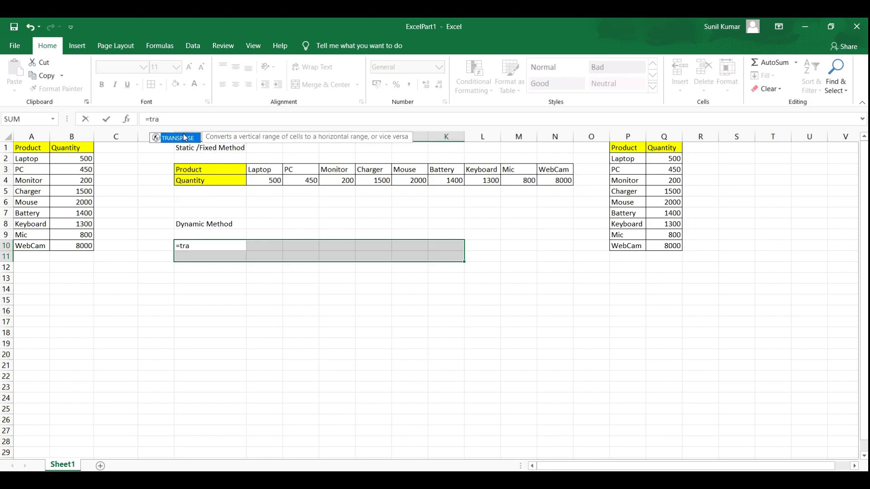
text(nspose)
key(Tab)
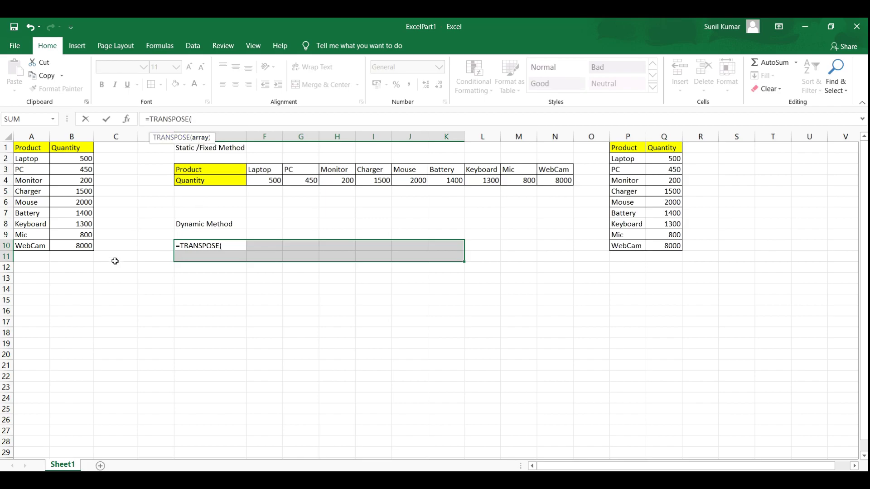
drag(26, 148, 79, 245)
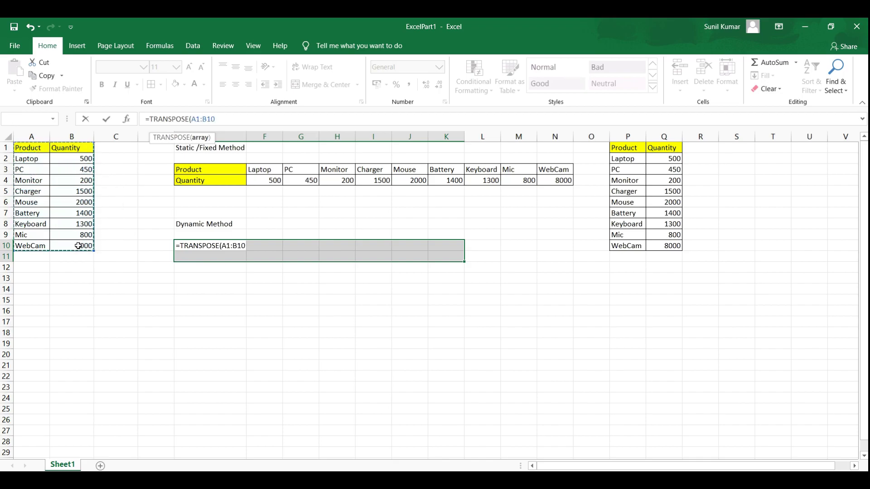
click(216, 119)
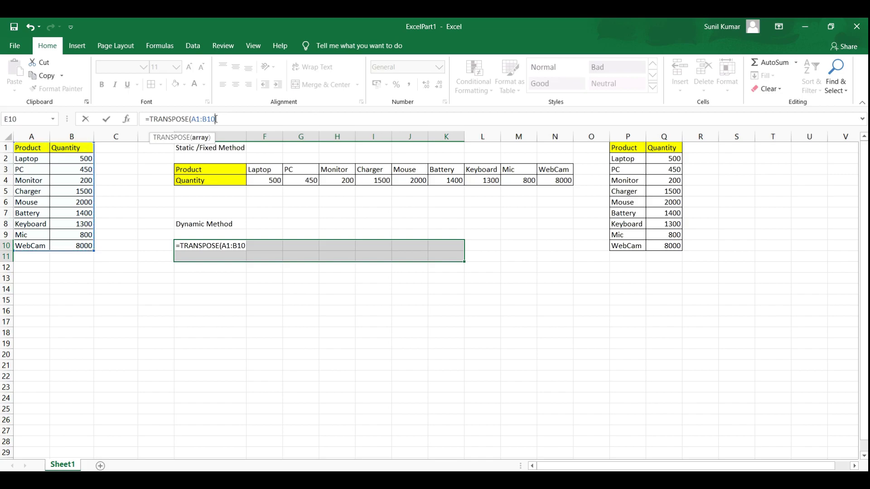
text())
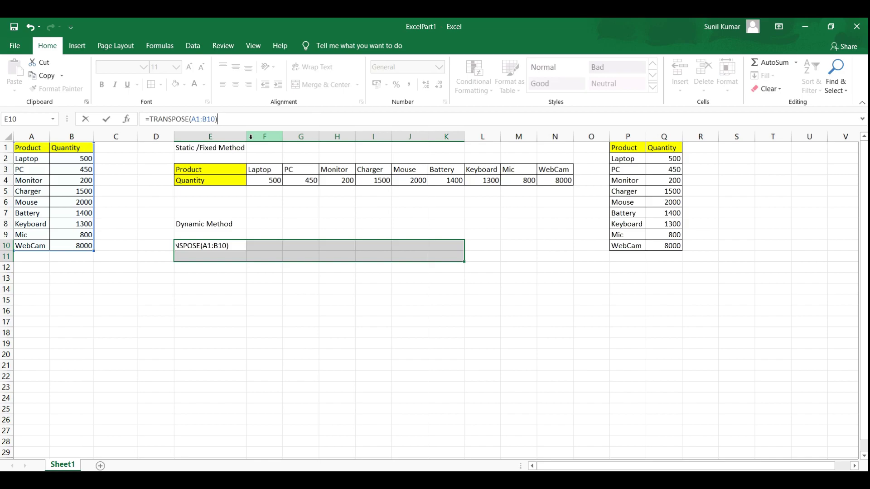
key(ctrl+shift+Return)
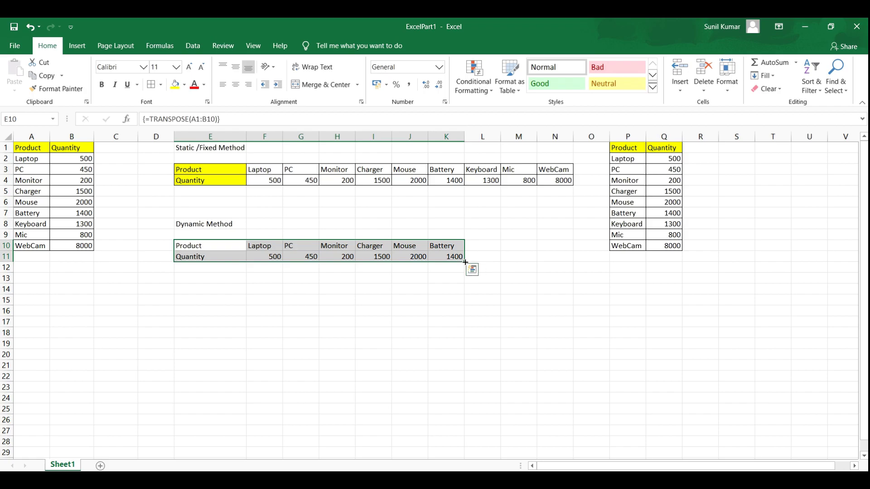
Stretch the TRANSPOSE output range to E10:N11 and put the formula back into edit mode.
drag(465, 262, 564, 266)
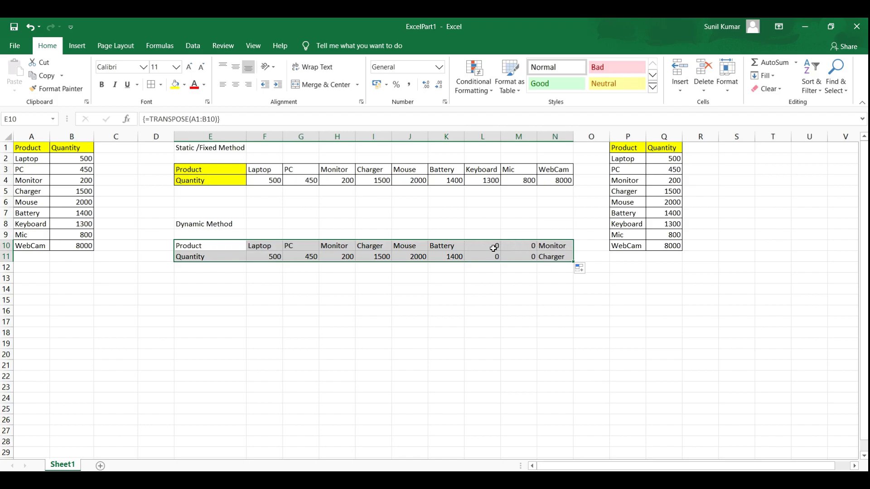
click(227, 118)
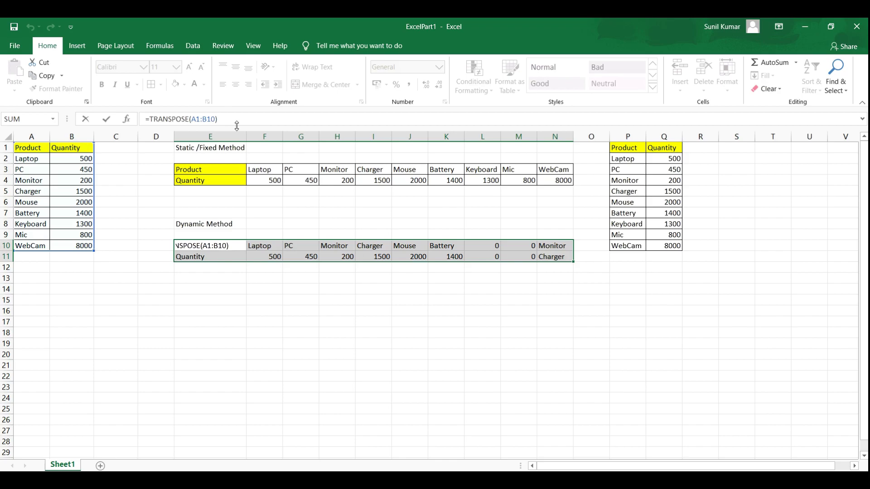
Re-enter the array formula over E10:N11 and give the range All Borders.
key(ctrl+shift+Return)
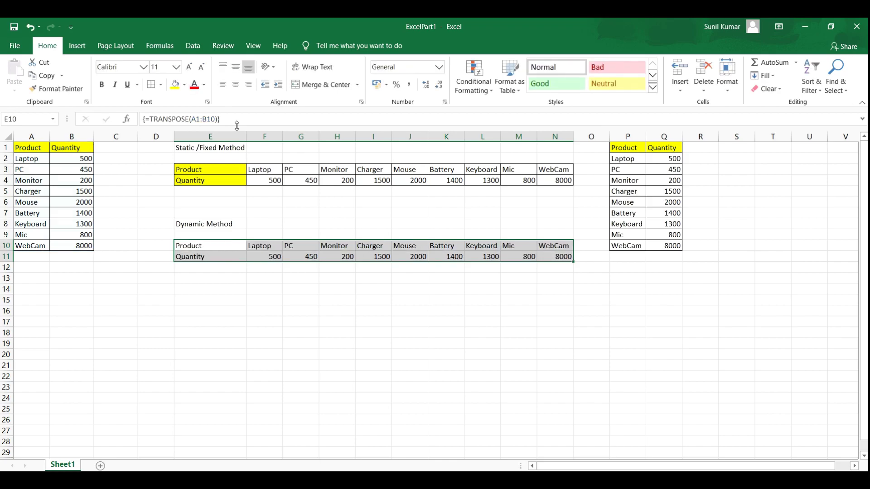
click(151, 88)
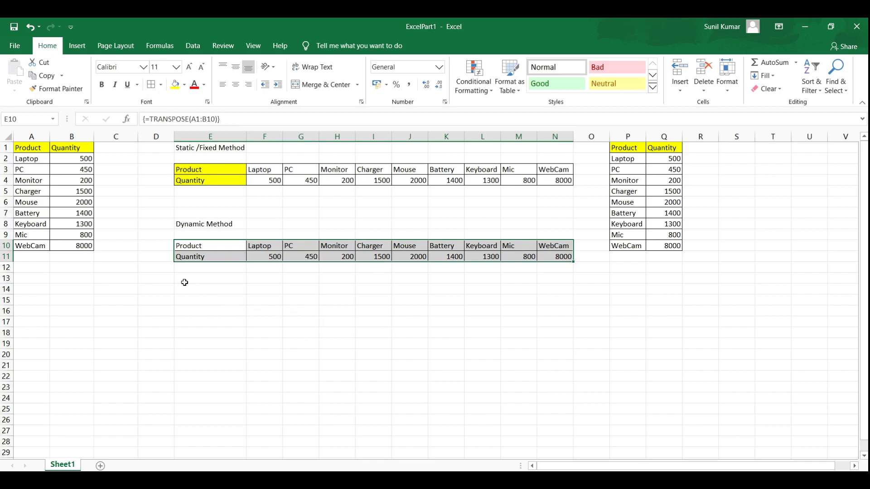
click(165, 278)
Change WebCam's quantity in B10 from 8000 to 5000 and check the transposed row updates.
click(80, 246)
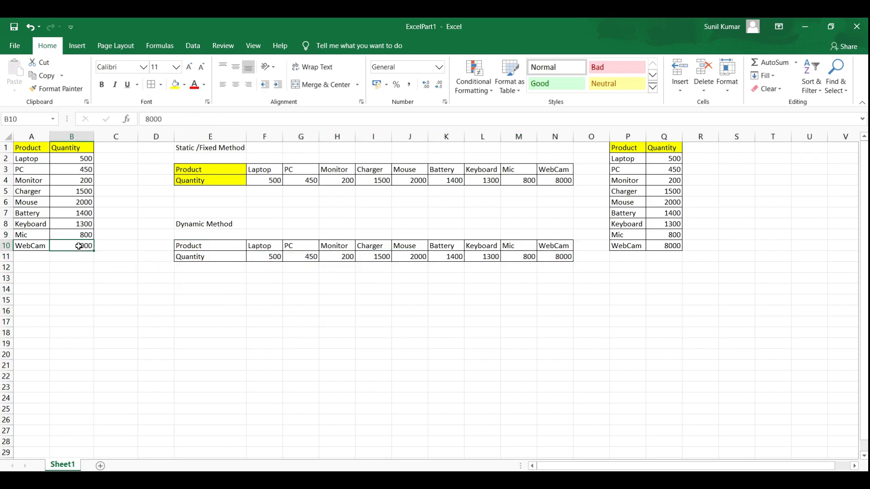
double_click(81, 246)
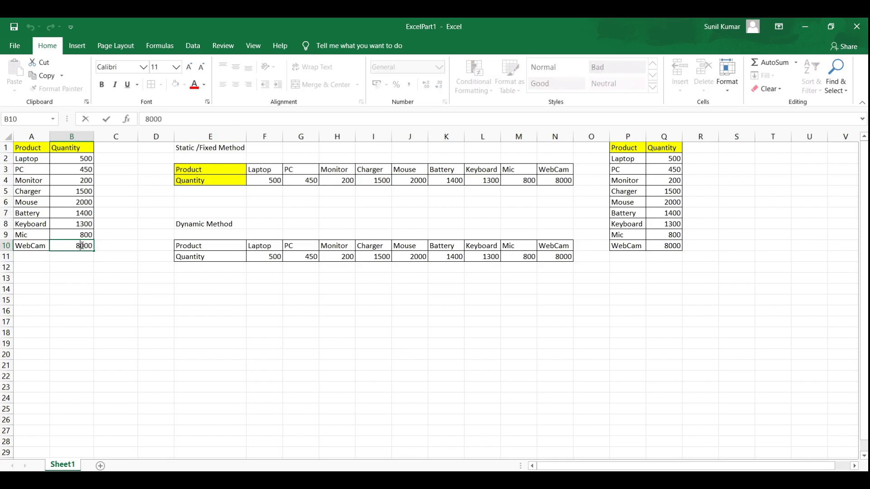
double_click(79, 246)
text(5000)
click(184, 299)
click(559, 257)
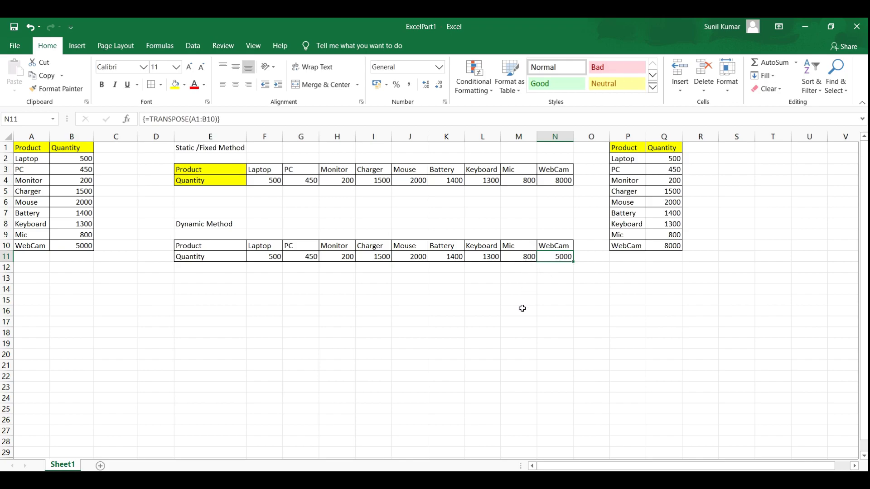
click(226, 255)
click(303, 257)
click(365, 258)
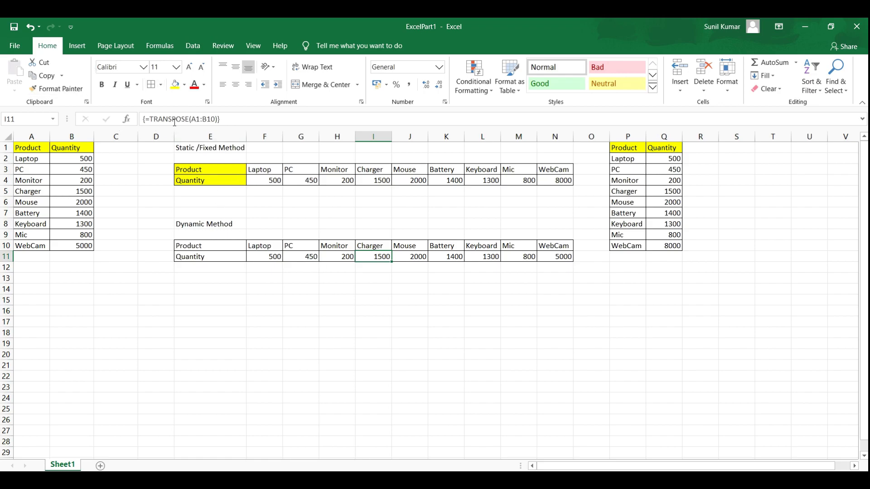
click(215, 330)
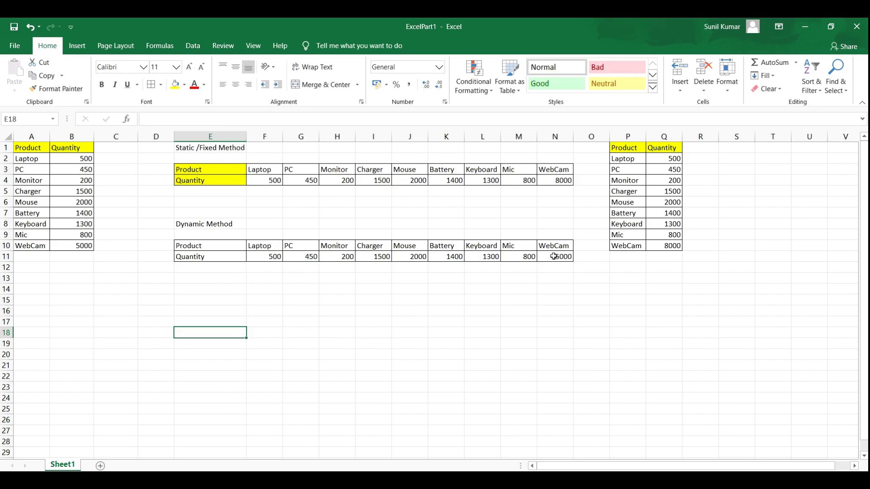
click(461, 294)
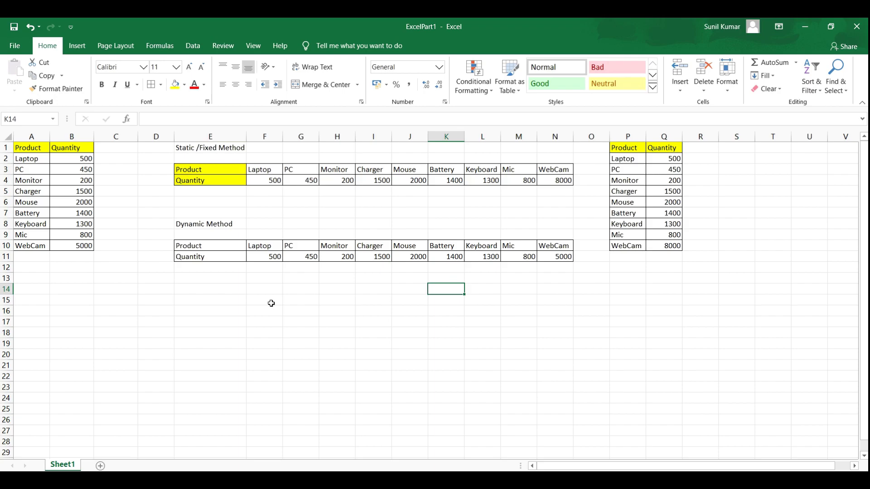
click(190, 288)
text(D)
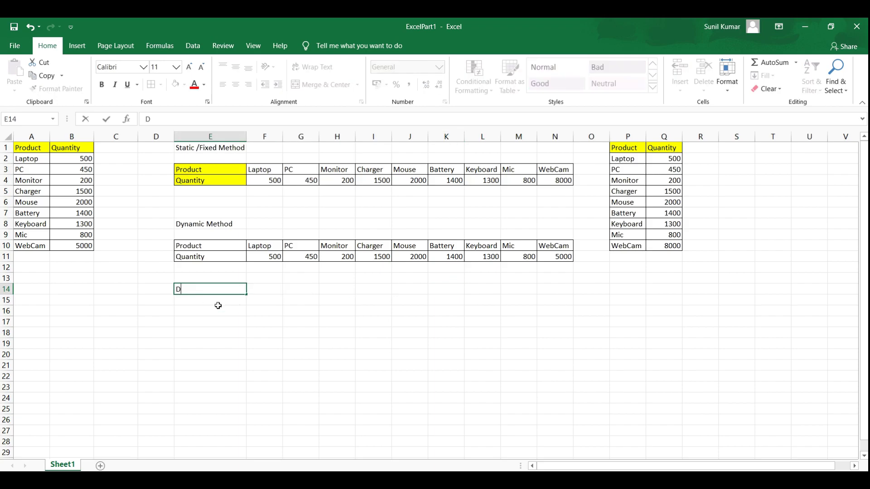
text(ynamic Method)
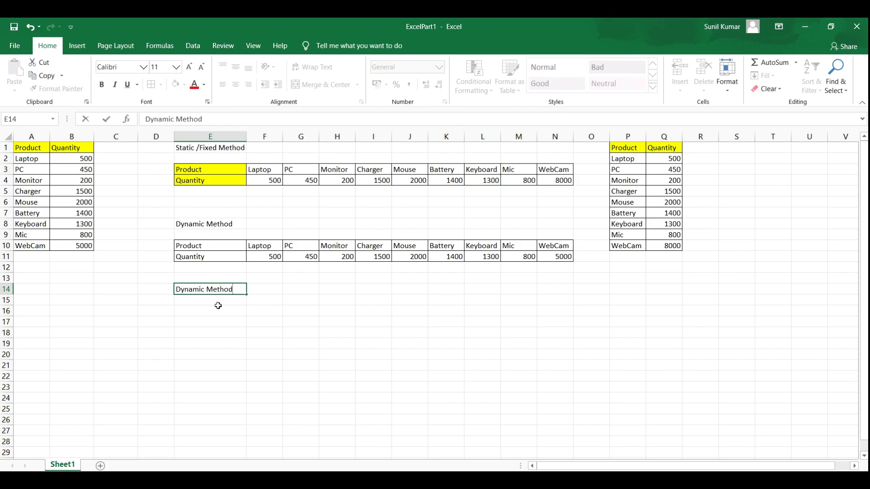
click(190, 333)
click(133, 333)
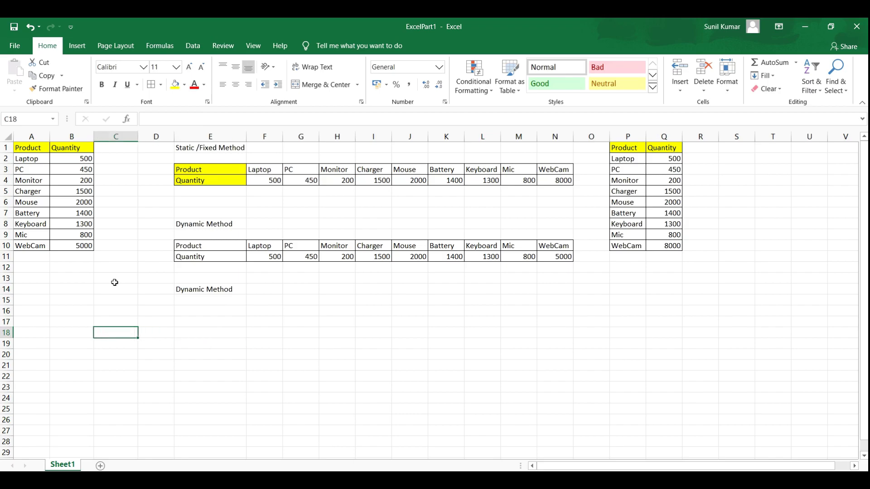
click(31, 136)
click(26, 160)
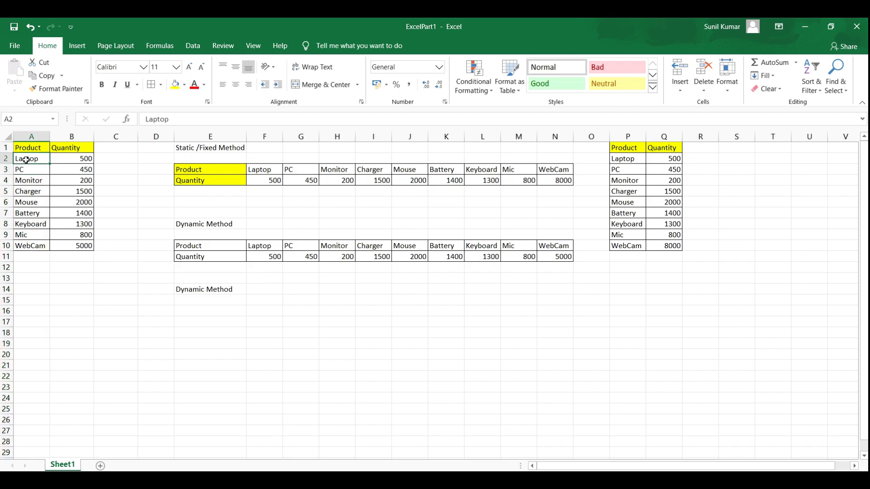
click(25, 182)
click(26, 161)
click(27, 149)
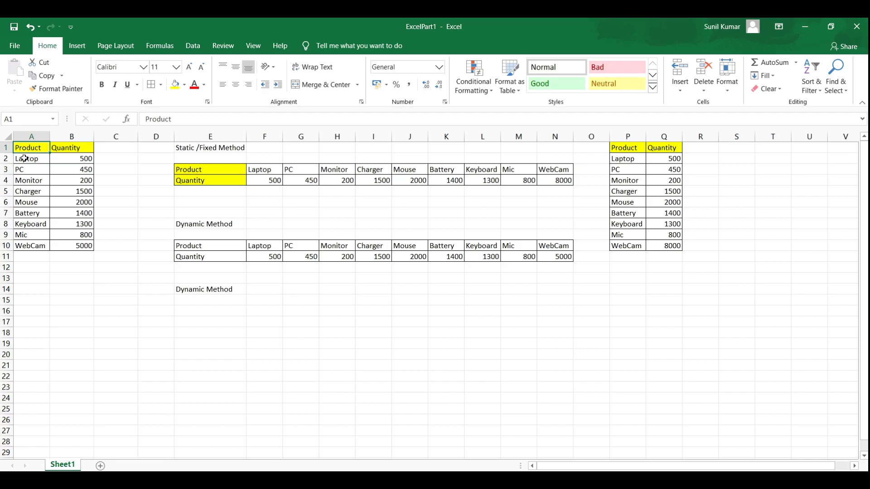
click(26, 159)
click(25, 169)
click(27, 244)
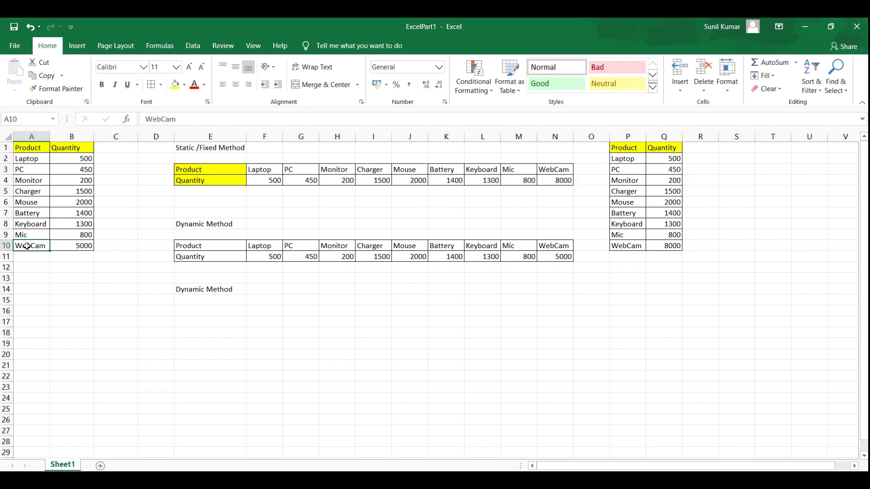
click(77, 149)
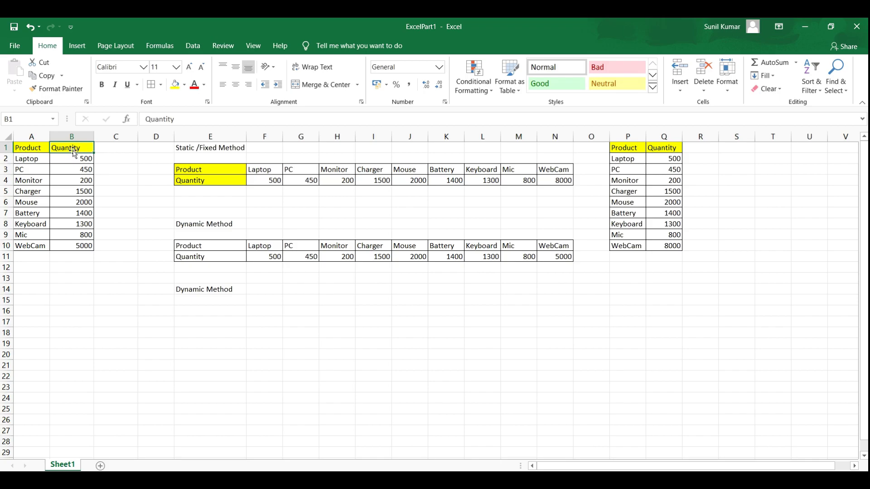
click(77, 160)
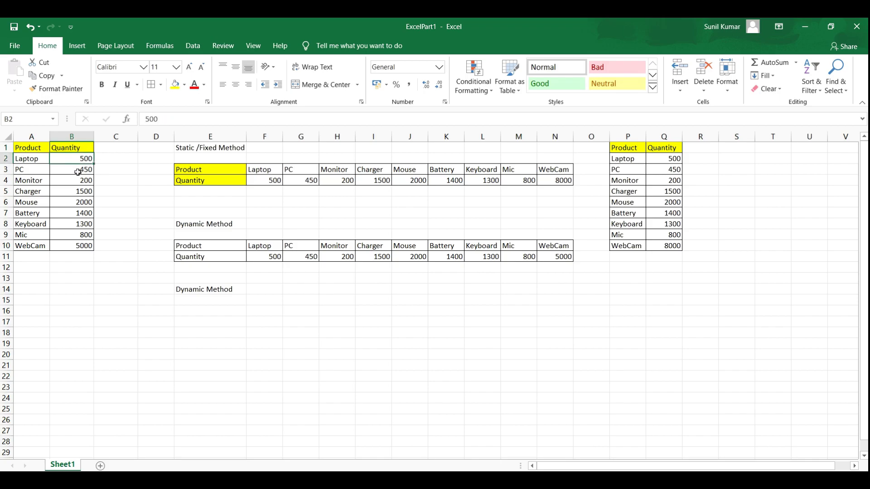
click(78, 173)
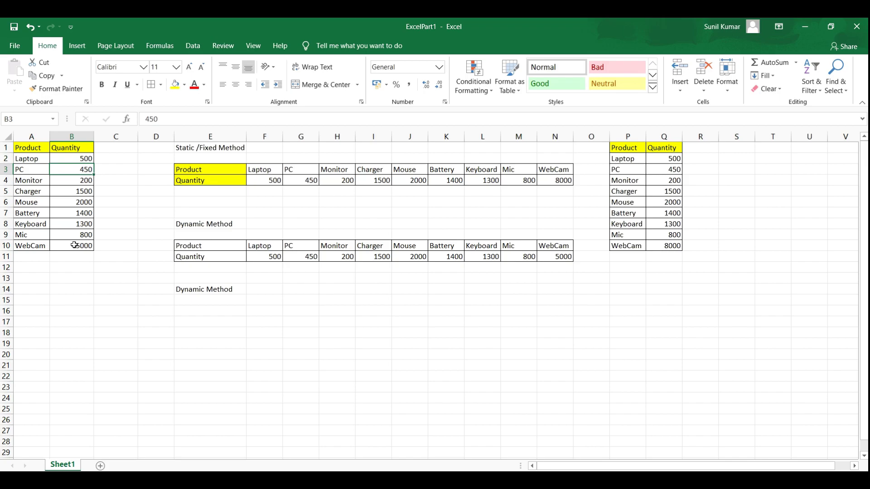
click(74, 245)
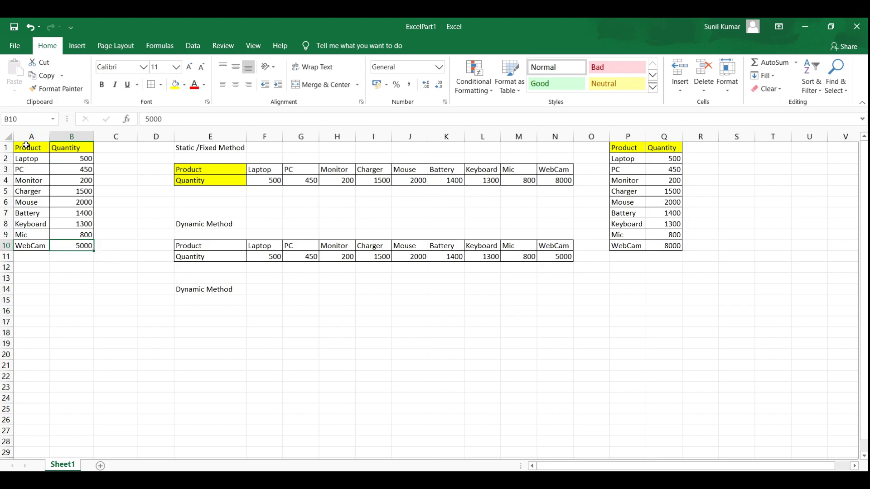
Type the placeholders A1 in E15 and B1 in E16.
click(187, 345)
click(194, 301)
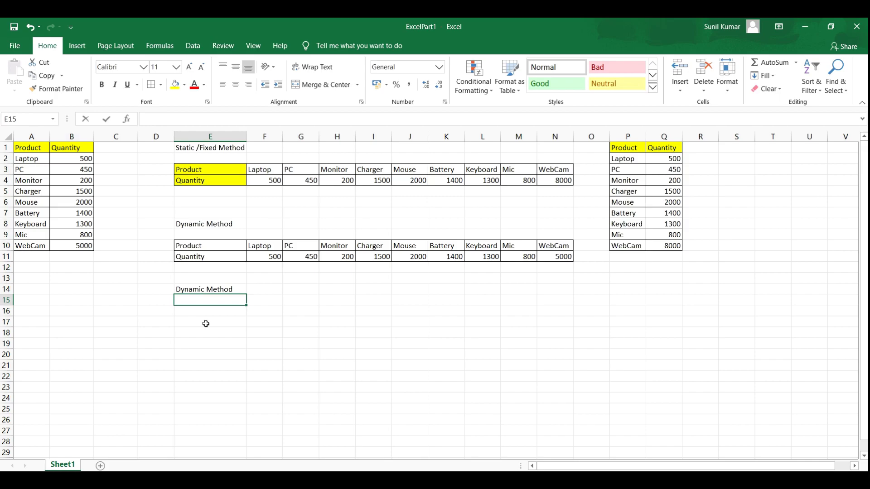
text(A1)
click(206, 342)
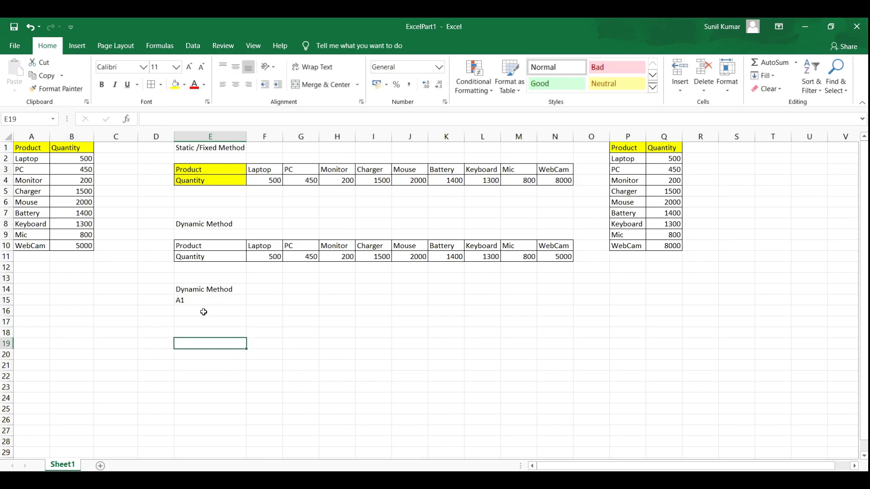
click(210, 310)
text(B1)
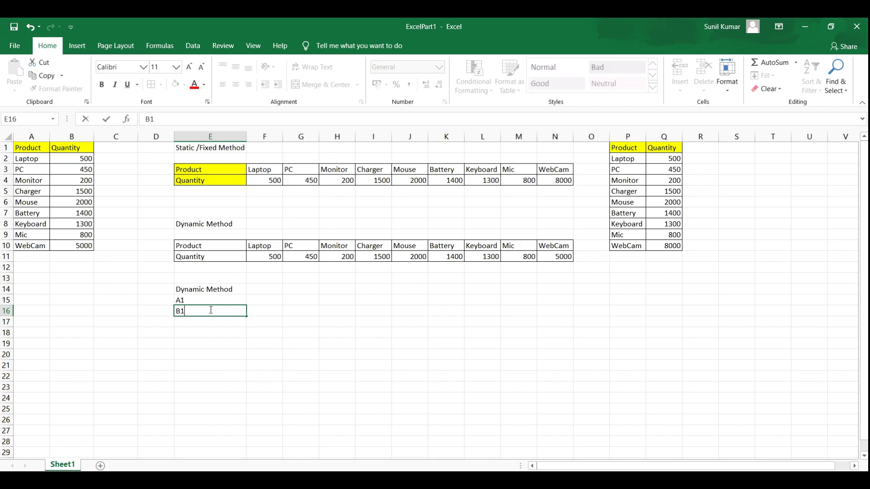
click(201, 350)
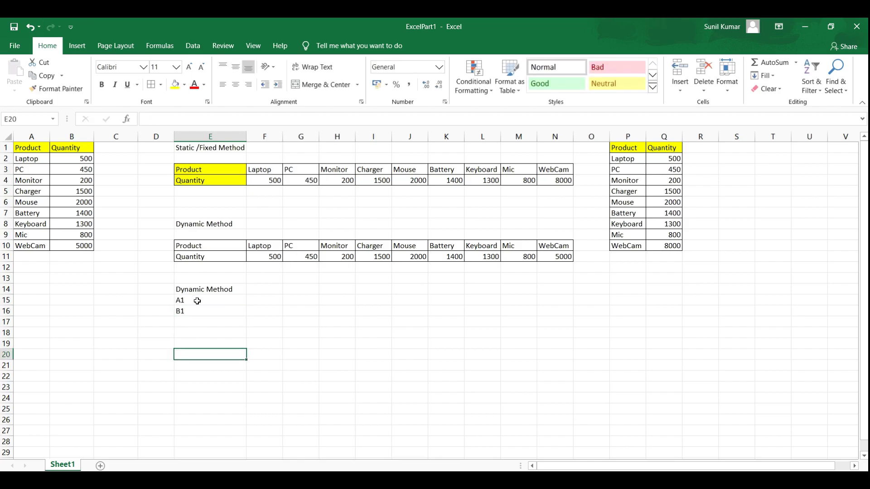
Add the name prefix to both entries and fill them across to column N.
double_click(175, 300)
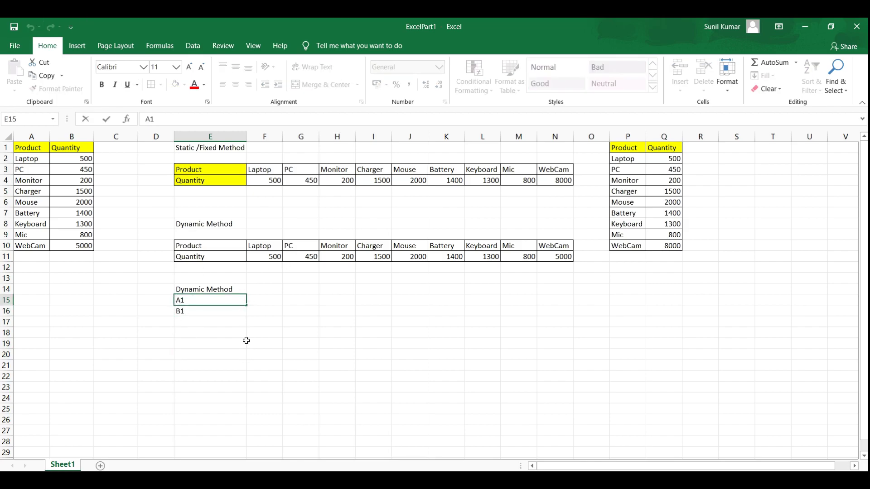
text(Sunil)
click(230, 356)
click(177, 311)
double_click(178, 311)
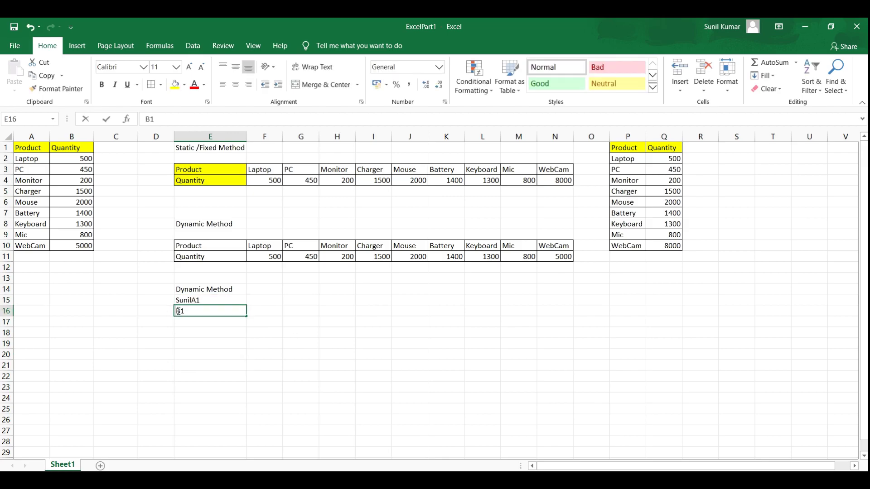
text(Sunil)
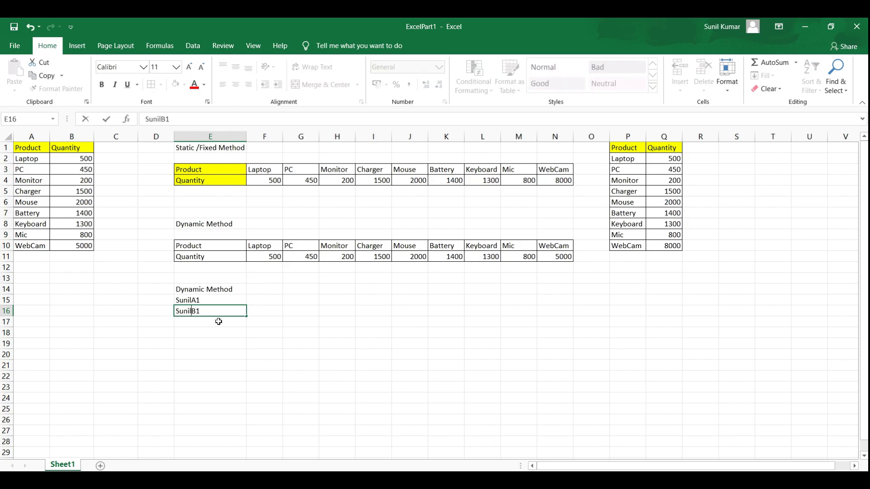
click(208, 348)
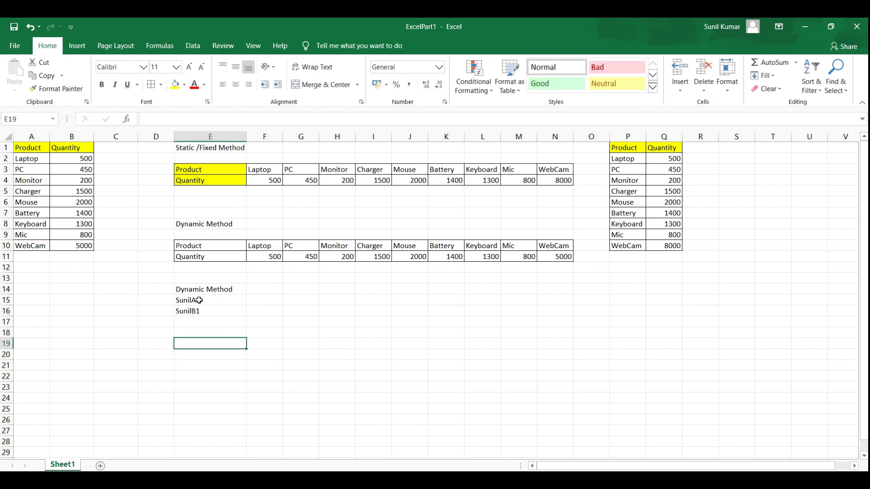
drag(198, 299, 564, 328)
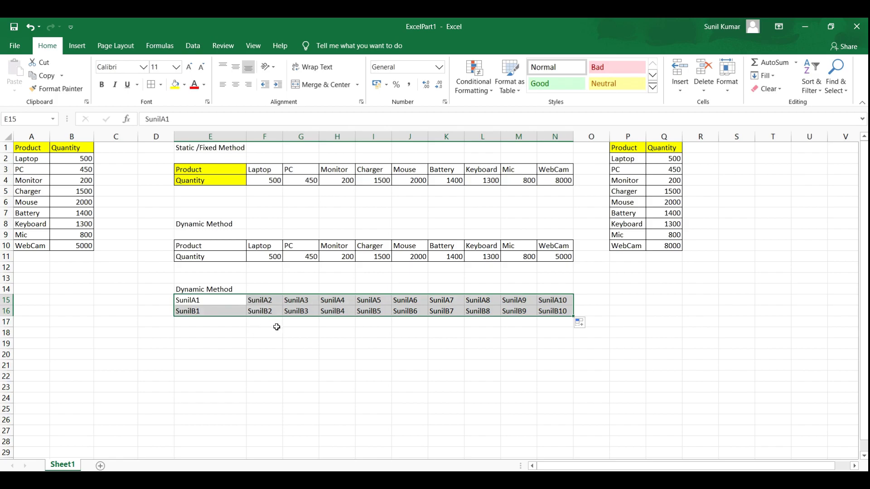
Replace the name prefix with = in all 20 cells, turning E15:N16 into live references.
key(ctrl+h)
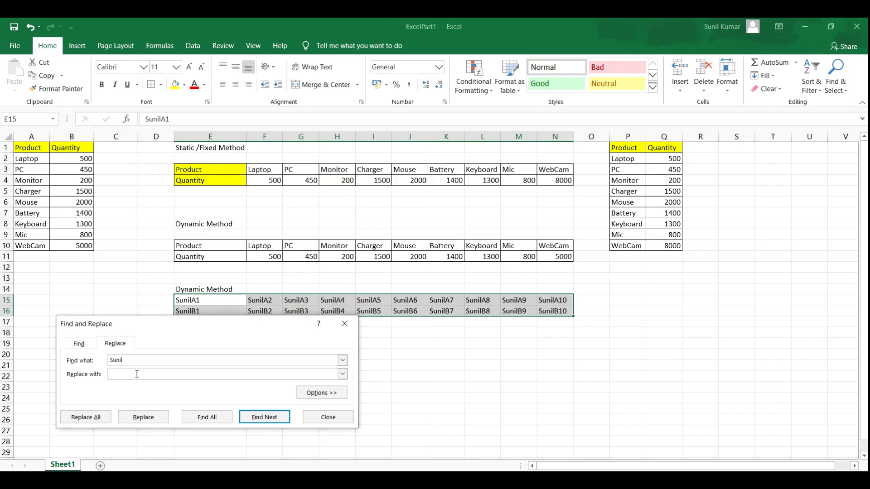
click(123, 374)
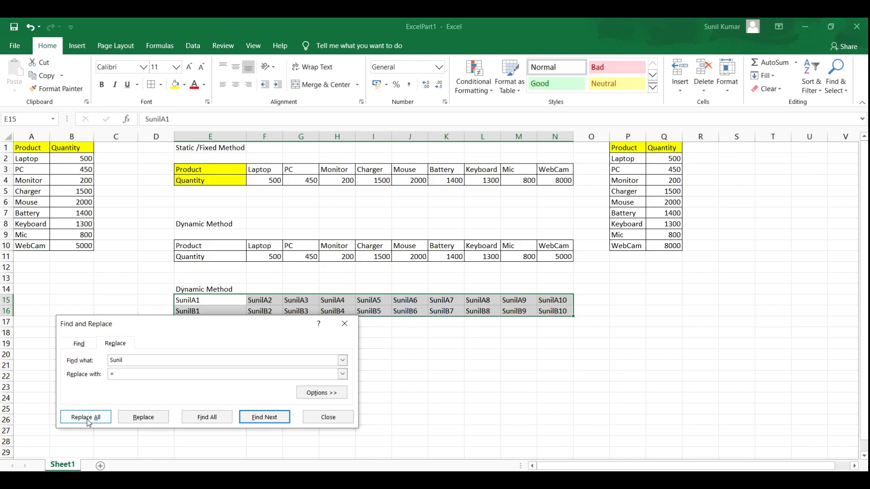
click(88, 418)
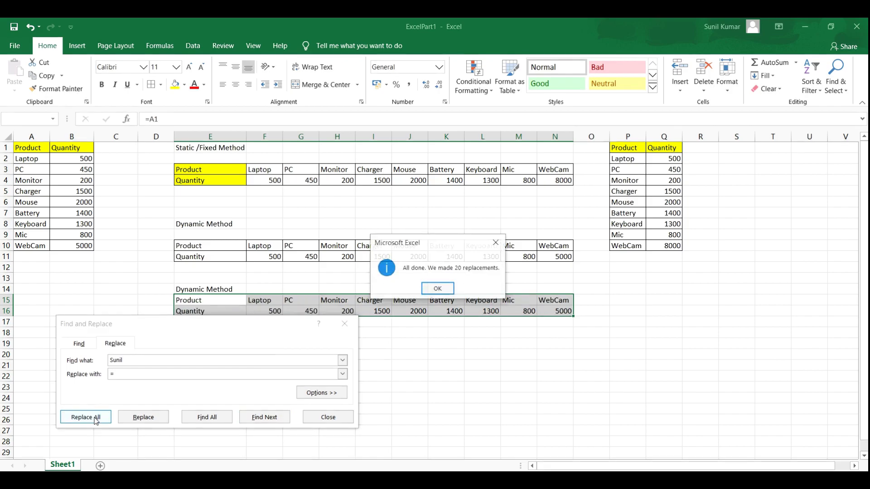
click(438, 288)
click(466, 356)
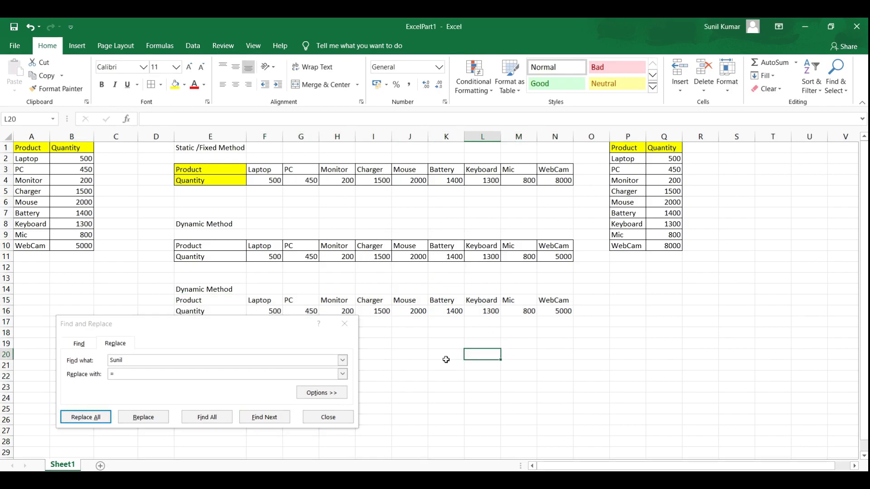
click(345, 325)
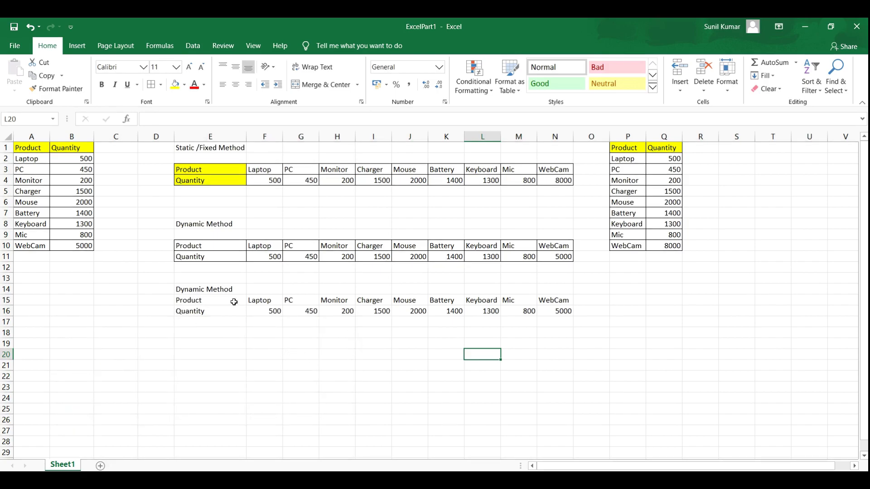
drag(182, 301, 562, 311)
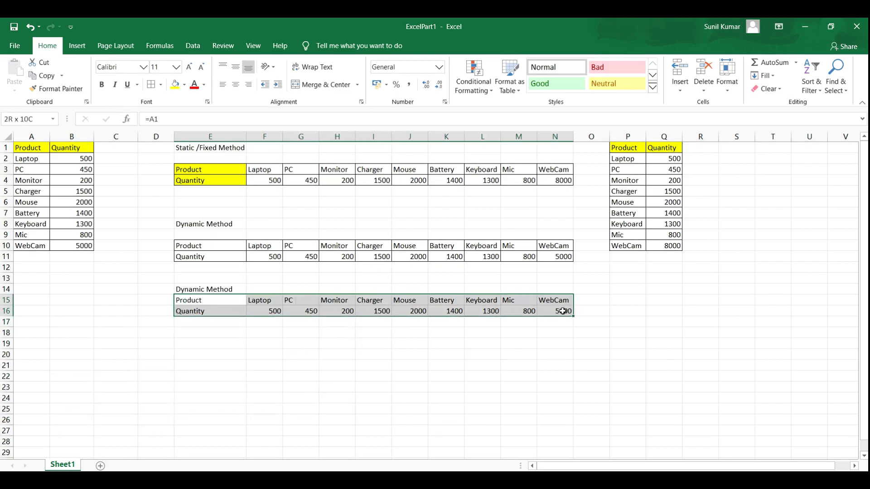
Apply All Borders to E15:N16 and inspect the =B1 and =B2 formulas.
click(152, 85)
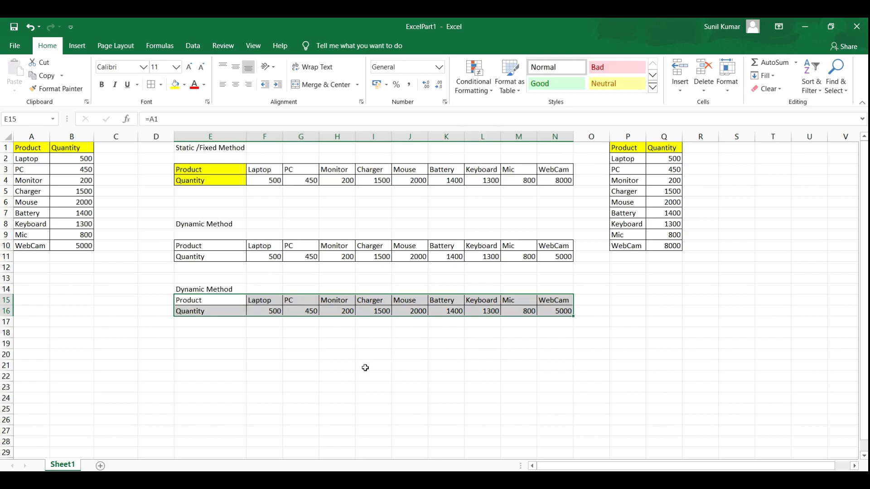
click(320, 372)
click(202, 313)
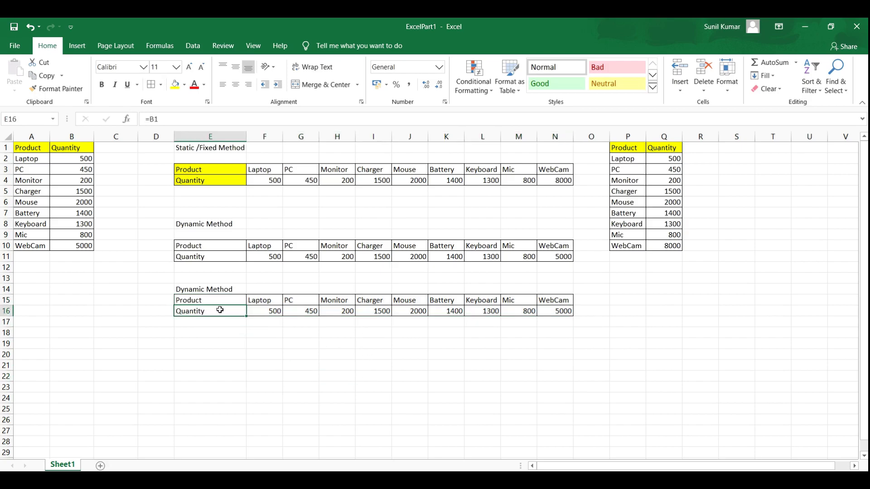
click(275, 311)
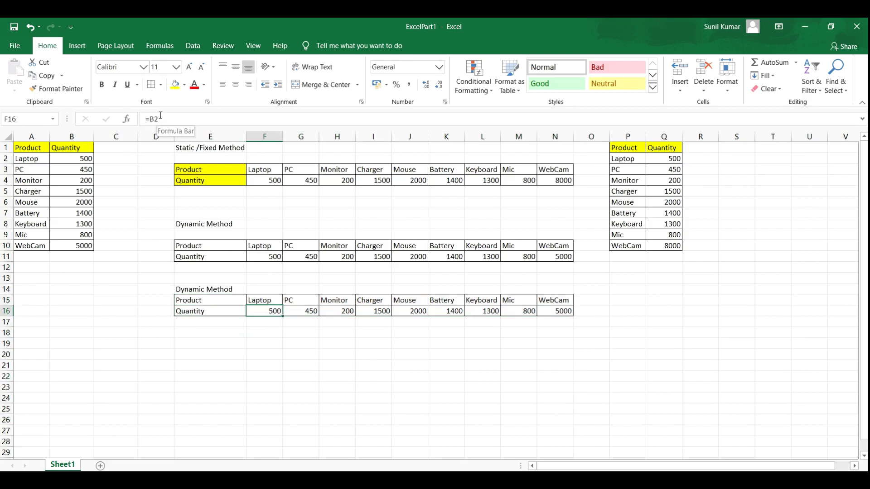
click(203, 311)
Change WebCam's quantity in B10 from 5000 to 2000 and confirm N16 shows 2000.
click(74, 245)
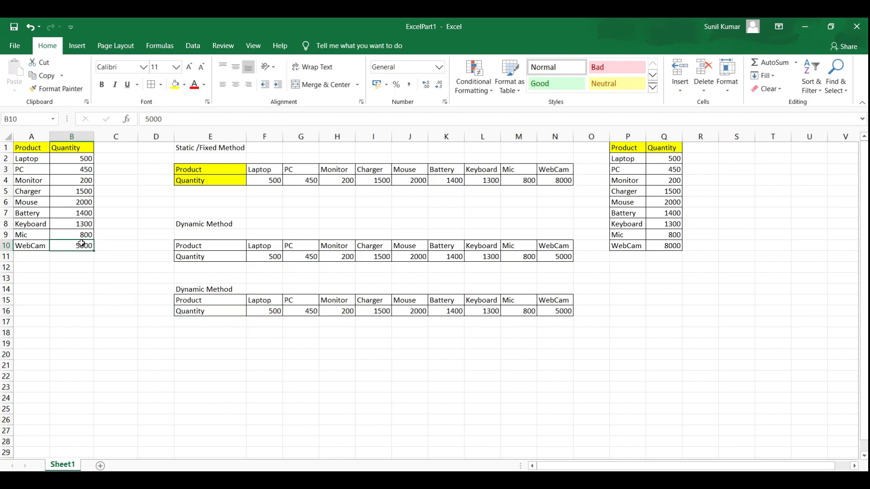
double_click(78, 246)
double_click(78, 246)
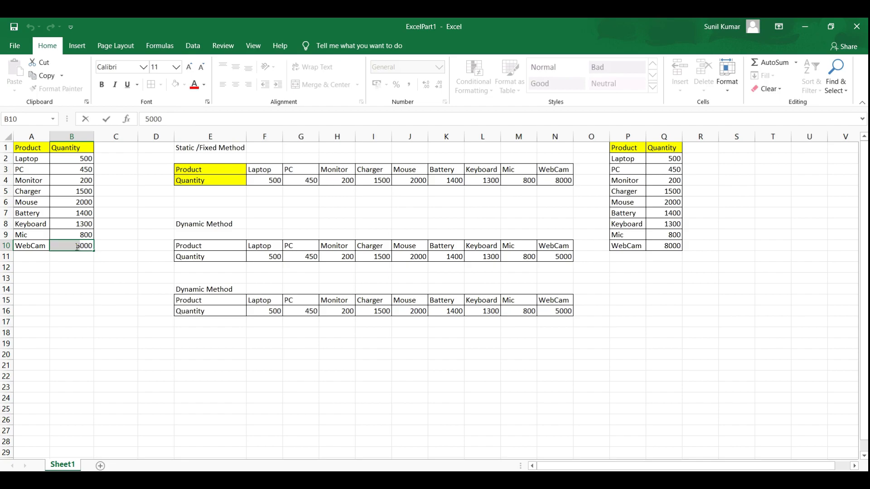
text(2000)
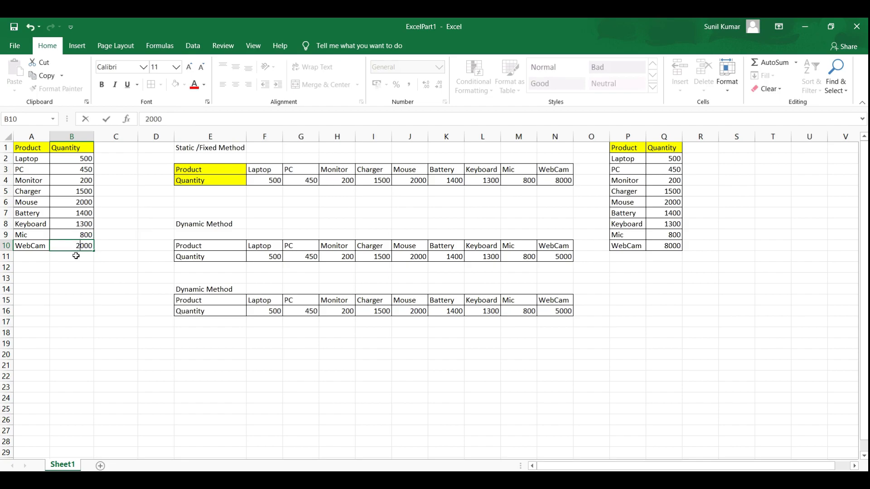
click(91, 299)
click(555, 313)
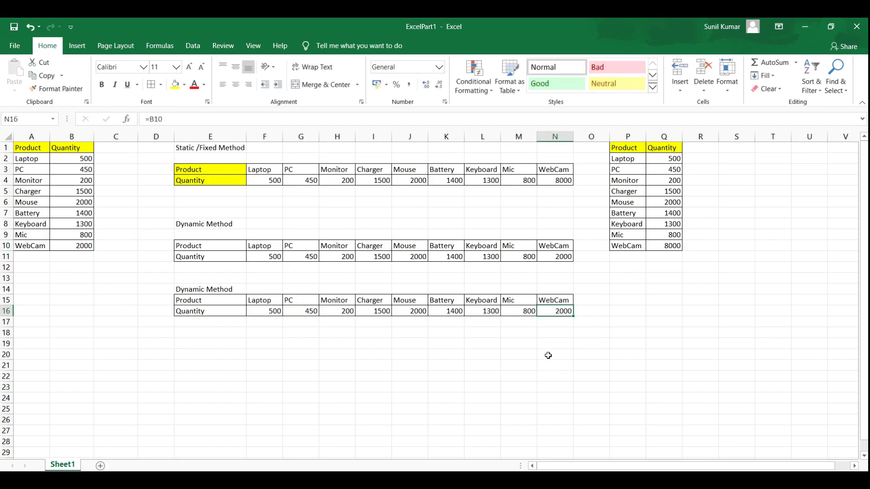